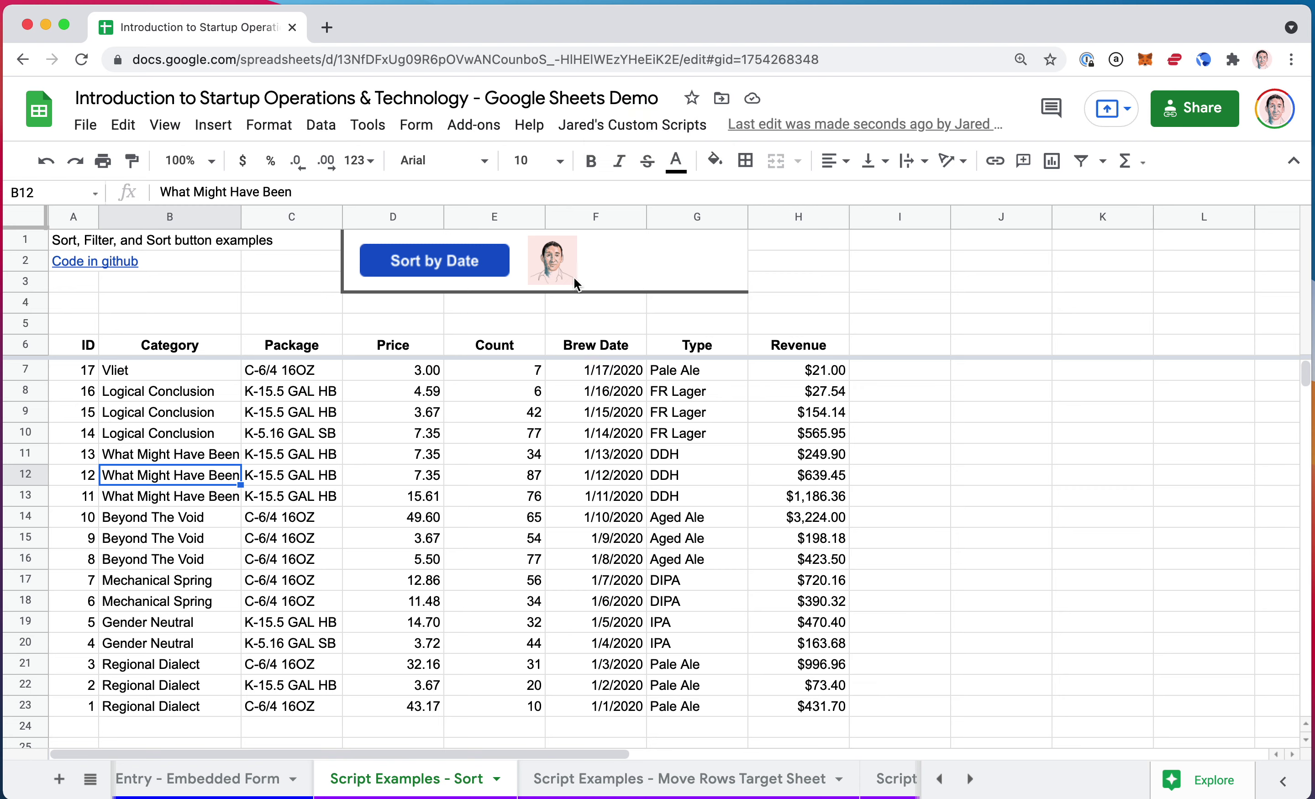
Center-align the ID column from the header cell A6 through A23 and return to A6
{"action": "left_click", "coordinate": [89, 347]}
{"action": "key", "text": "ctrl+shift+Down"}
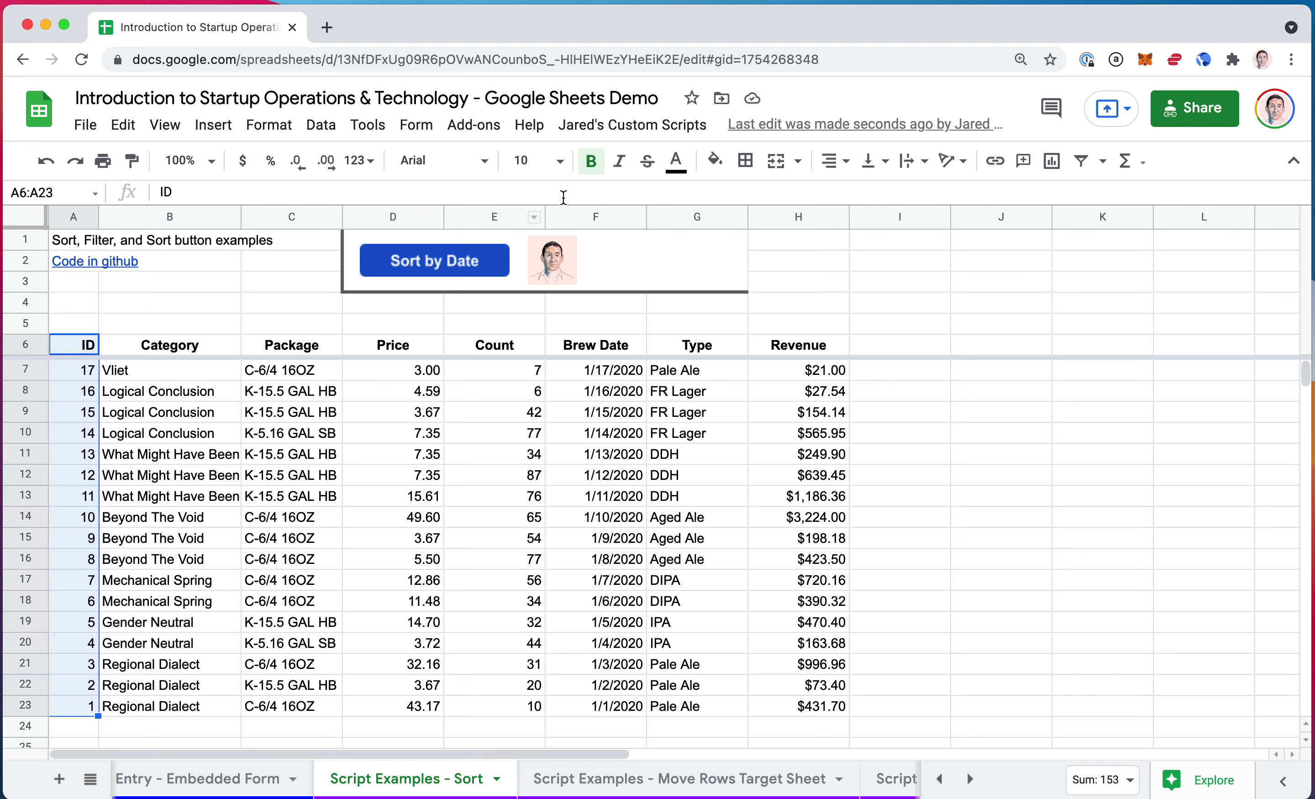
{"action": "left_click", "coordinate": [834, 160]}
{"action": "left_click", "coordinate": [856, 193]}
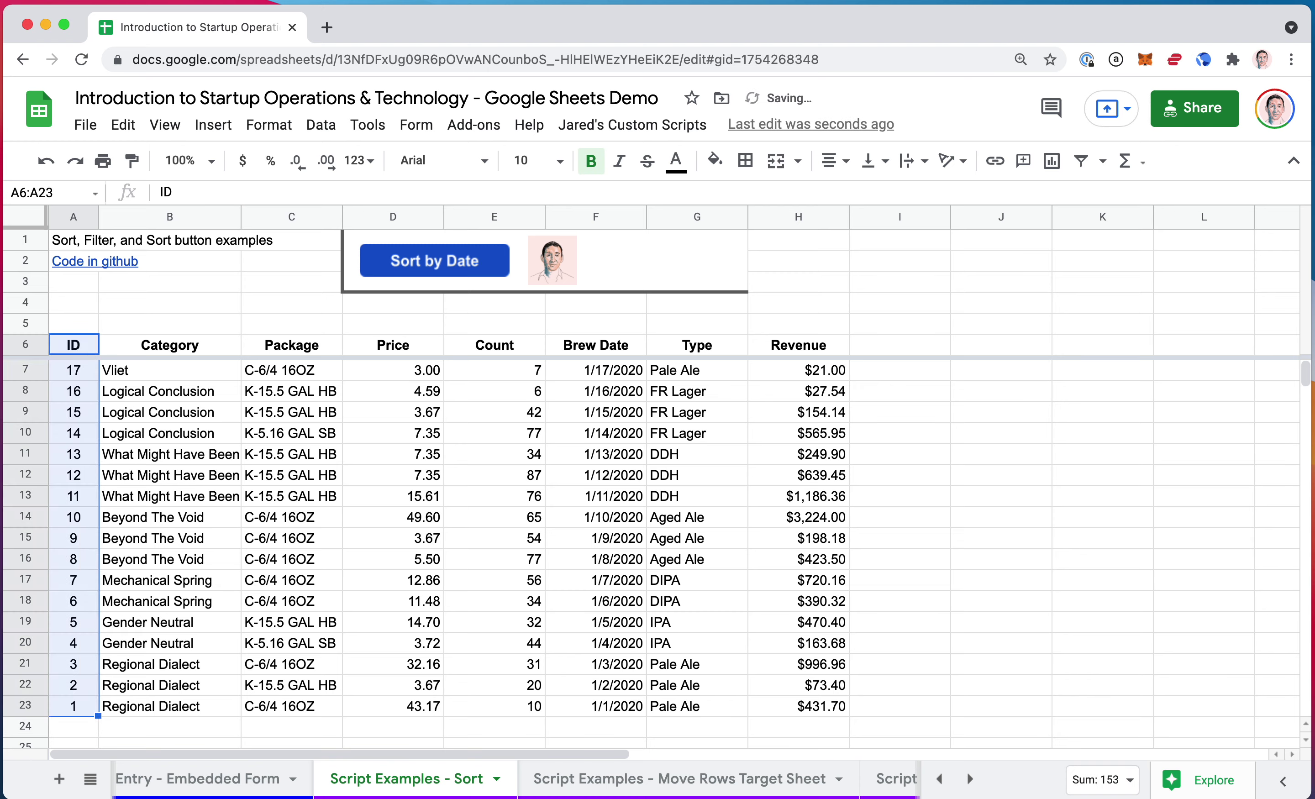
{"action": "key", "text": "Up"}
{"action": "key", "text": "Down"}
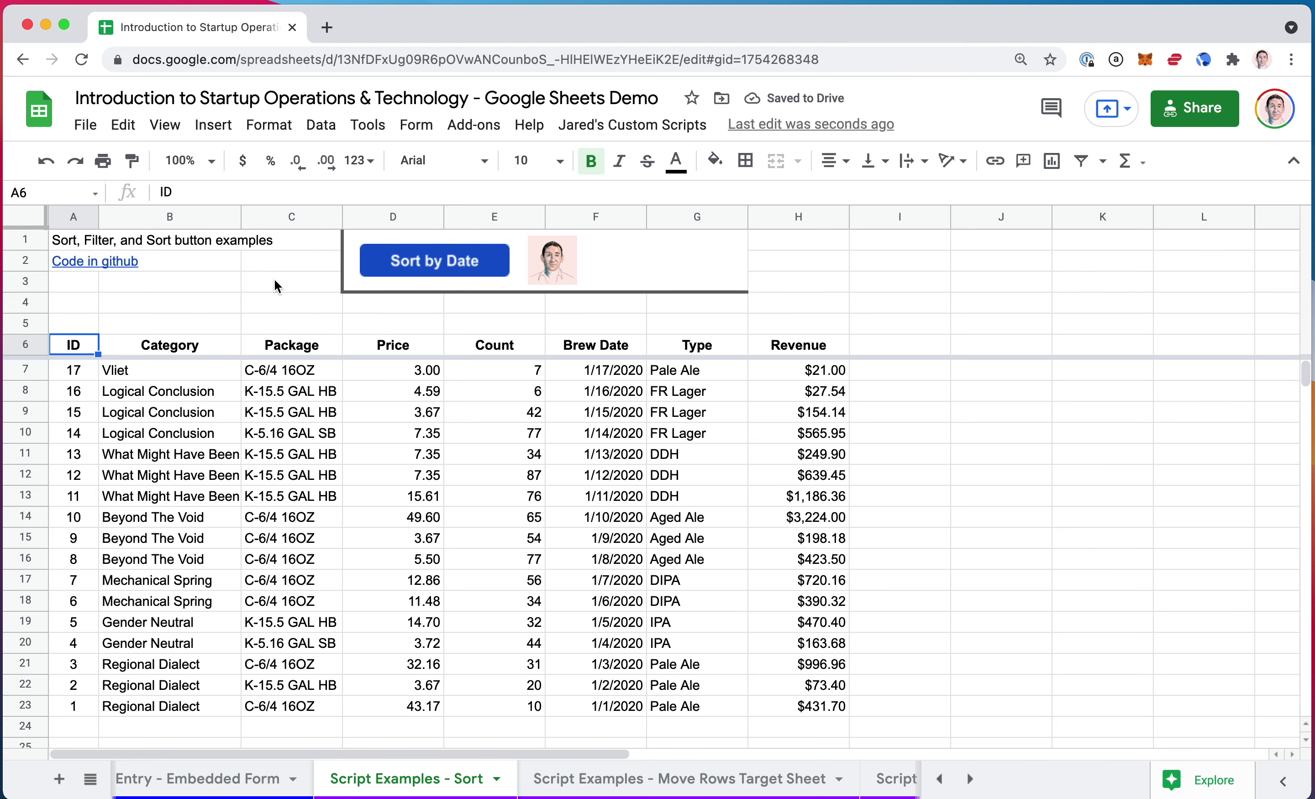
Sort the sheet by column A in ascending order (A→Z), and re-sort it in descending order (Z→A)
{"action": "left_click", "coordinate": [321, 124]}
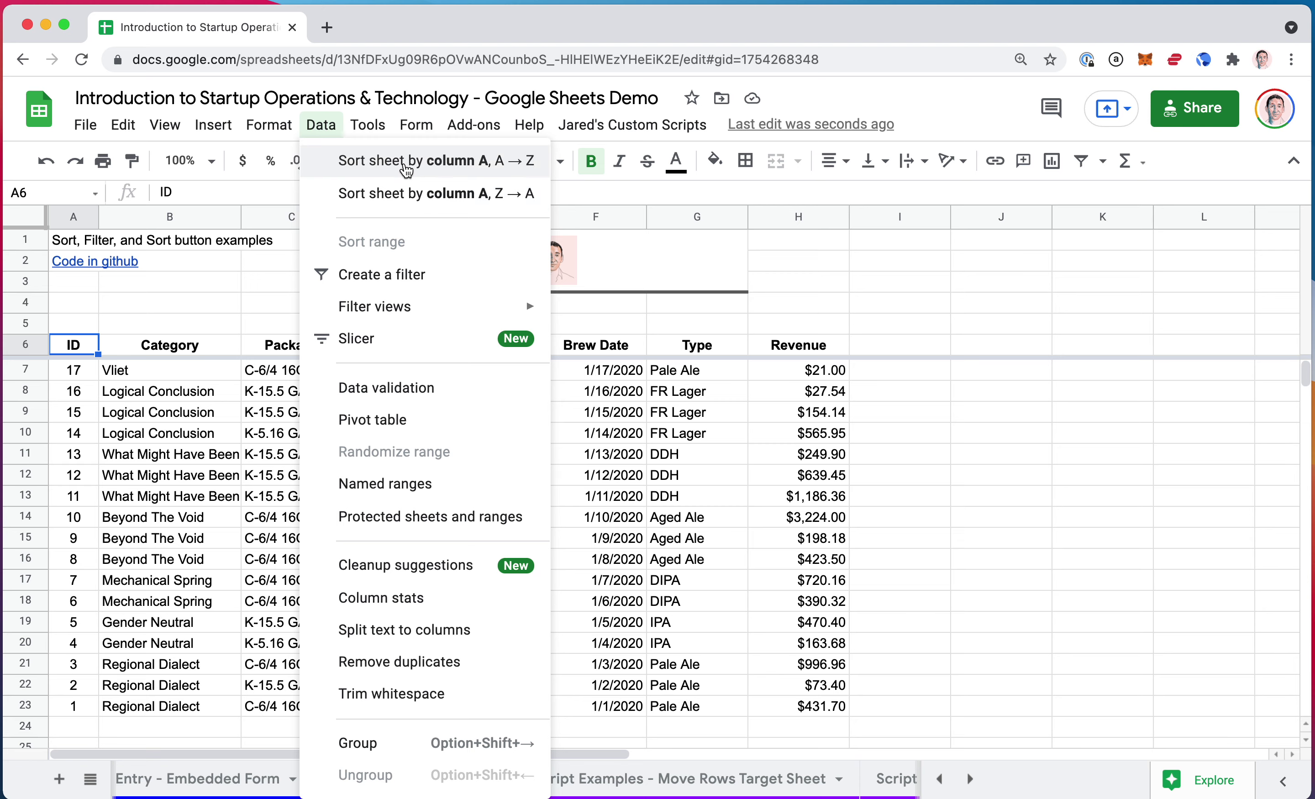
{"action": "left_click", "coordinate": [405, 169]}
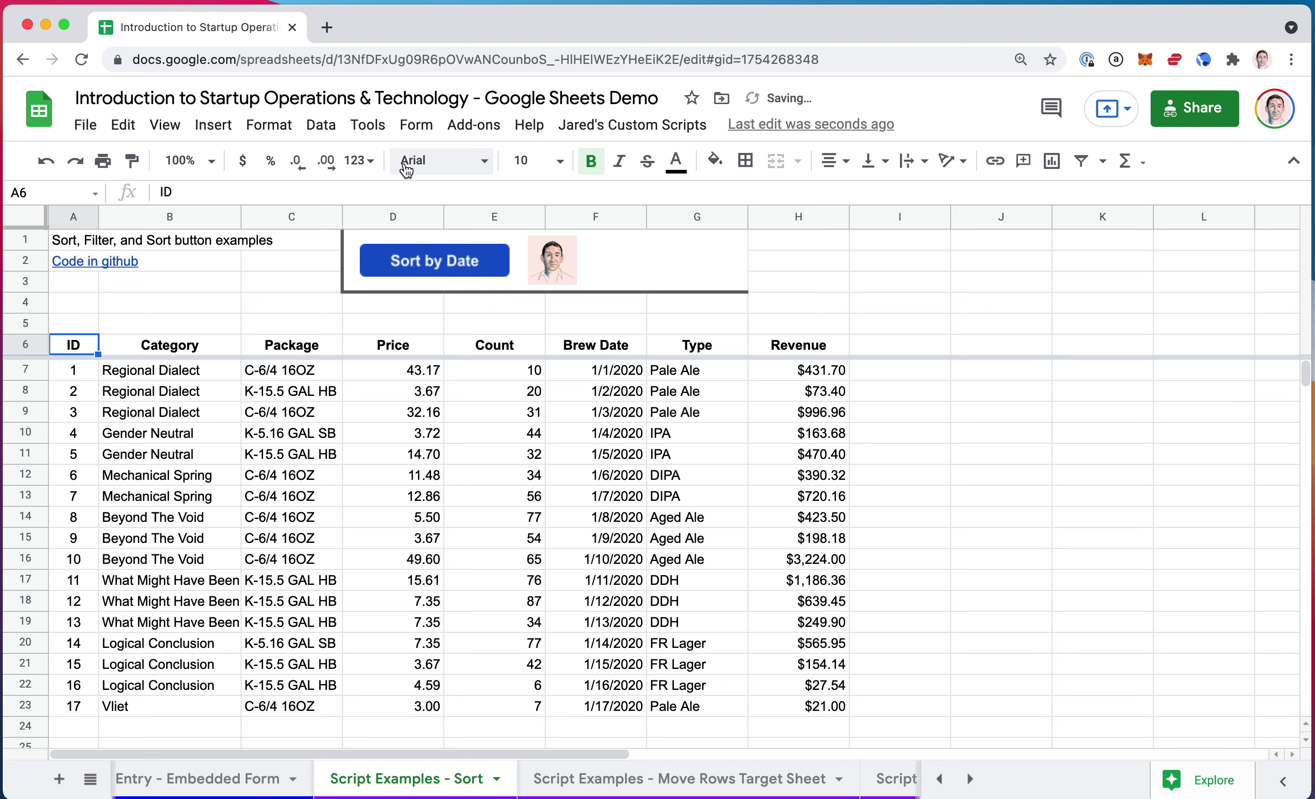
{"action": "left_click", "coordinate": [321, 124]}
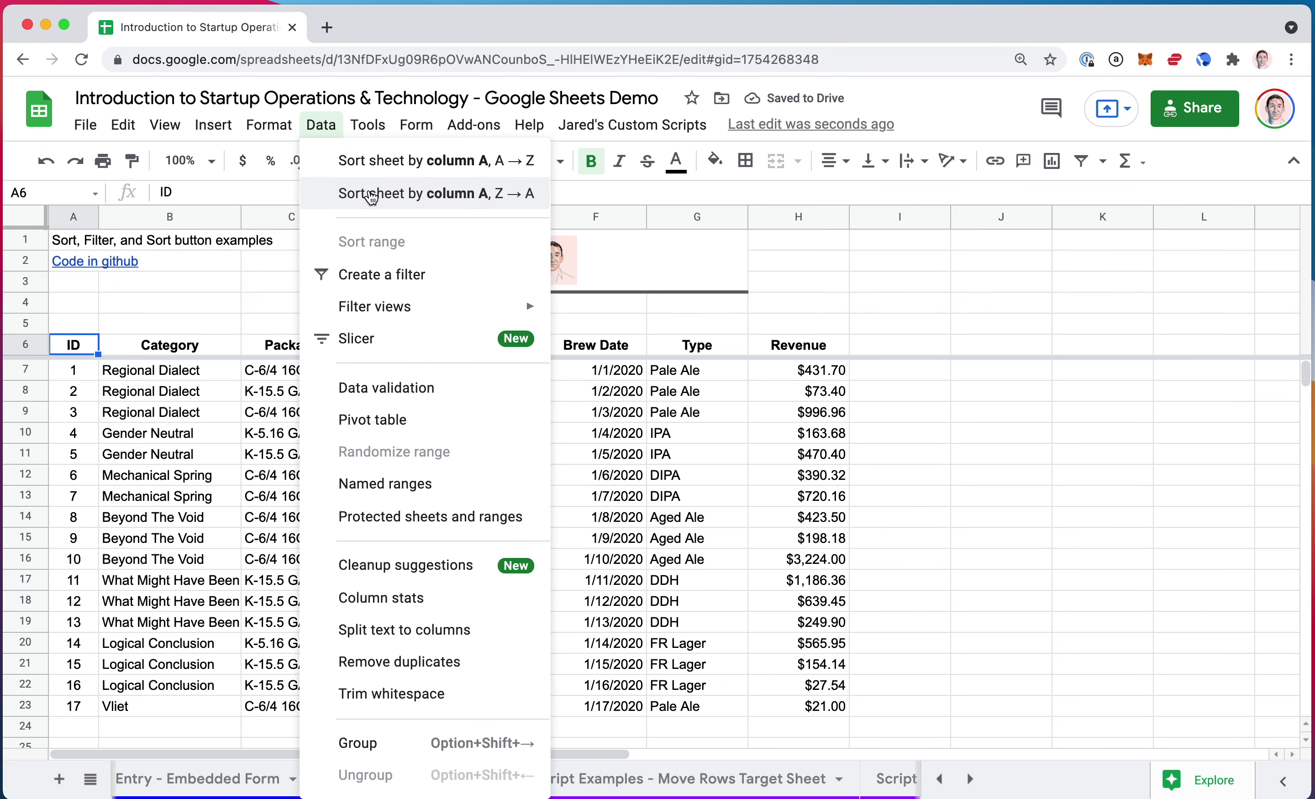
{"action": "left_click", "coordinate": [371, 195]}
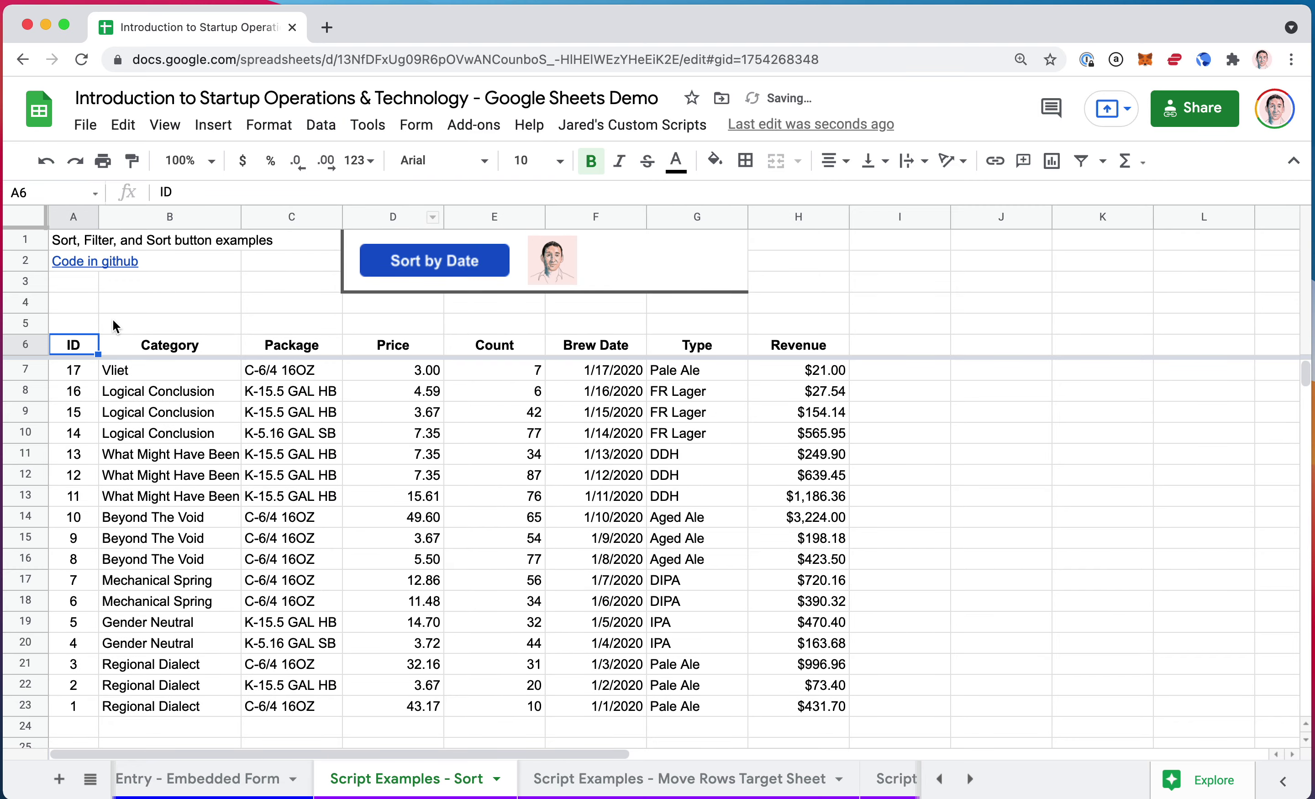
{"action": "key", "text": "super+shift+Down"}
{"action": "key", "text": "super+shift+Right"}
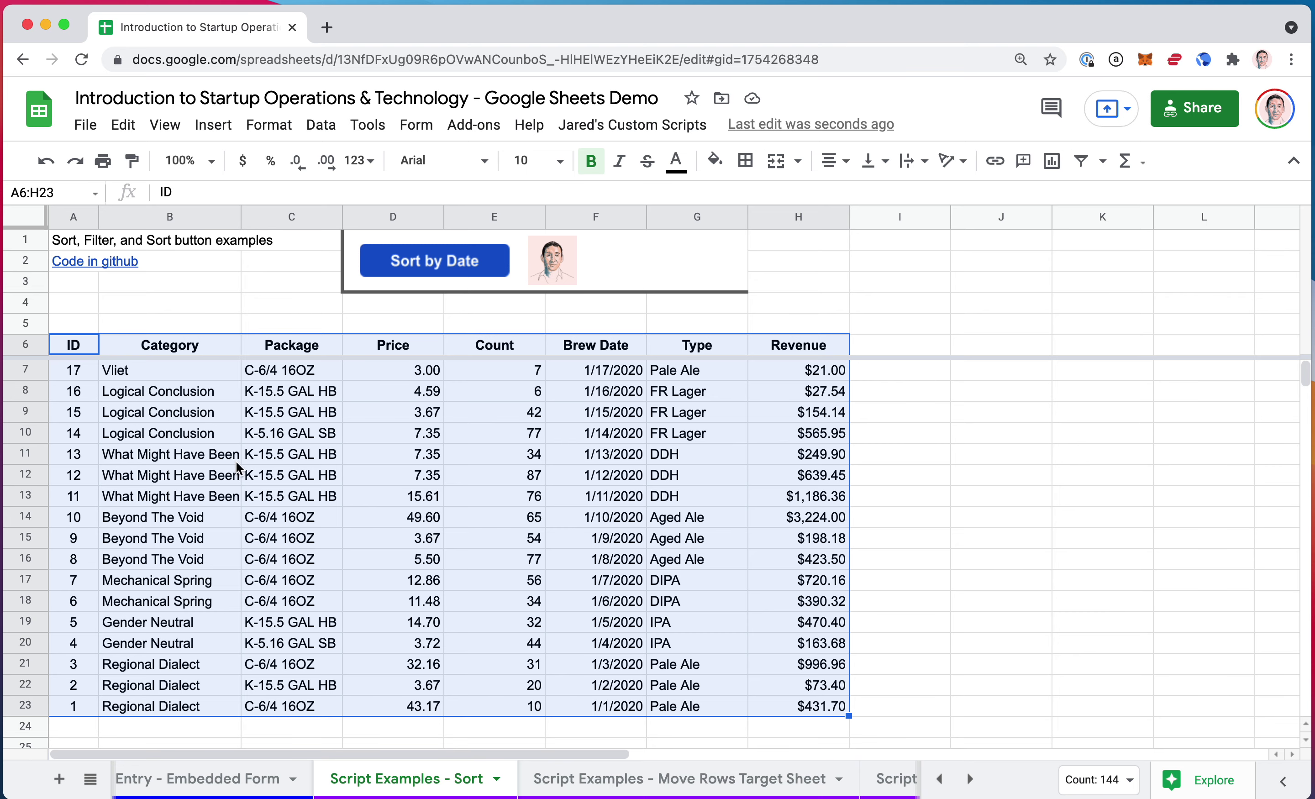
{"action": "key", "text": "Up"}
{"action": "key", "text": "Down"}
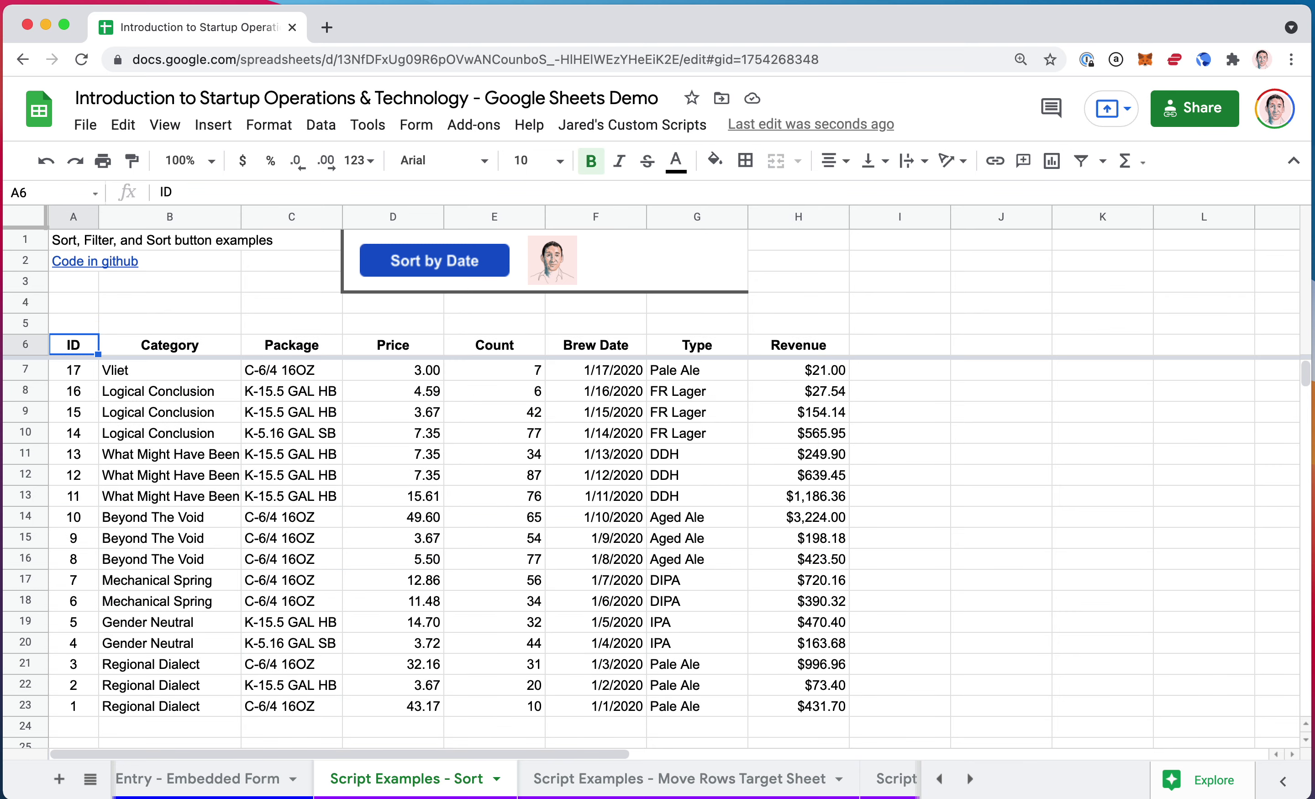
Start a range sort on the whole table A6:H23 and mark the data as having a header row
{"action": "key", "text": "super+shift+Down"}
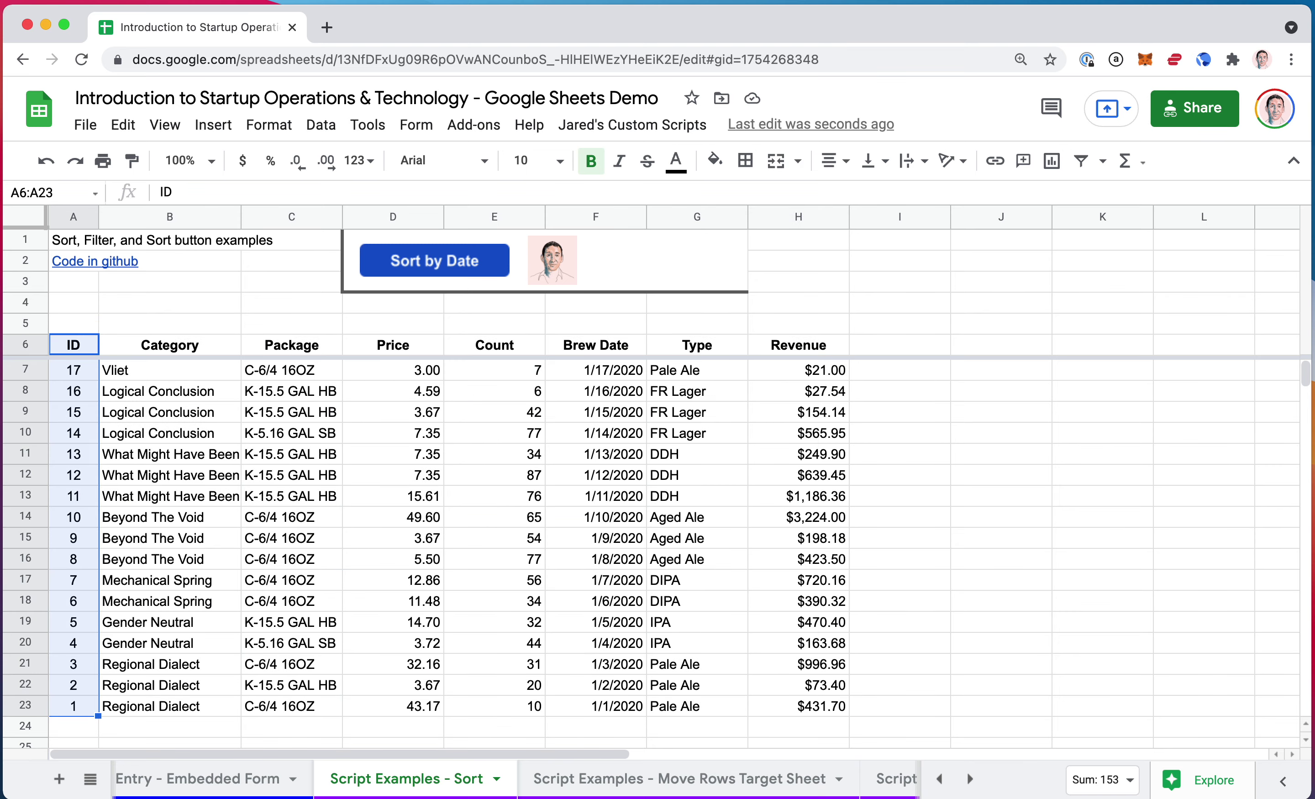
{"action": "key", "text": "super+shift+Right"}
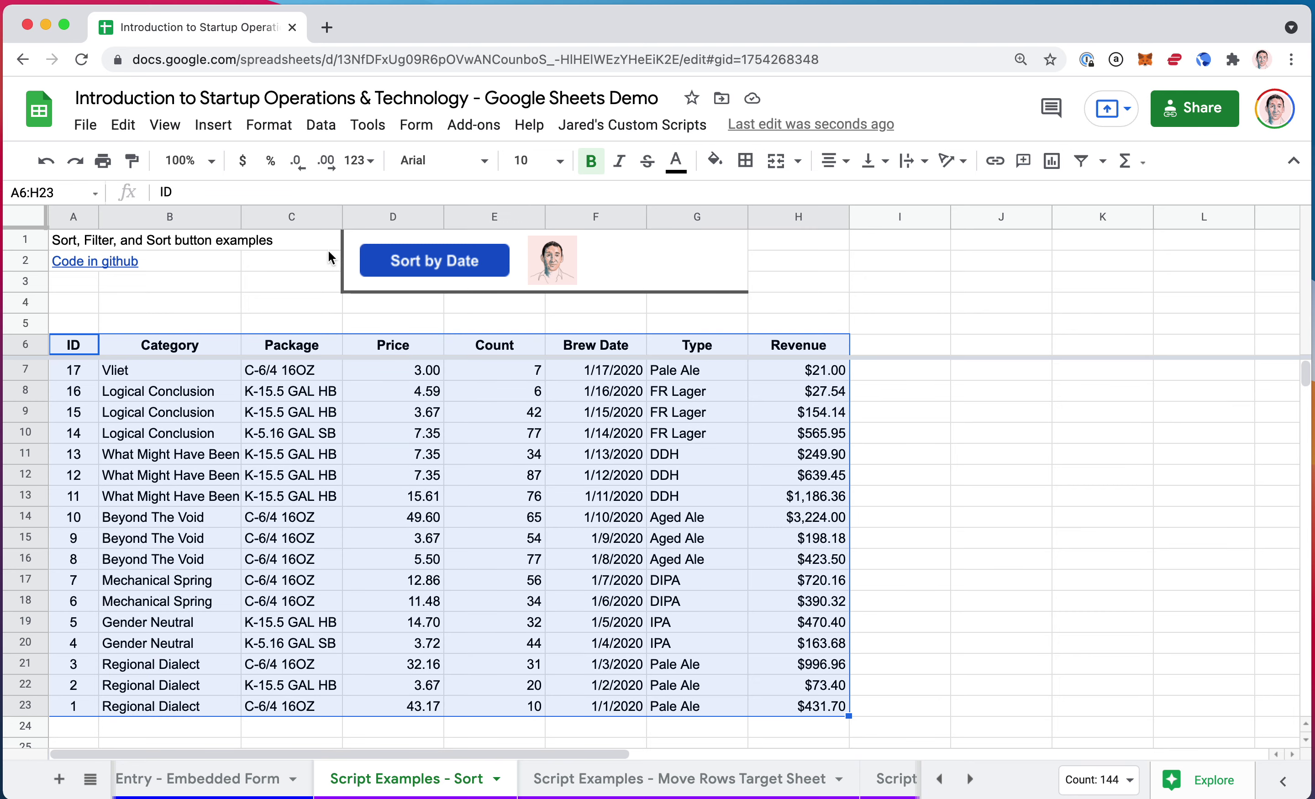
{"action": "scroll", "coordinate": [346, 481], "scroll_direction": "down", "scroll_amount": 2}
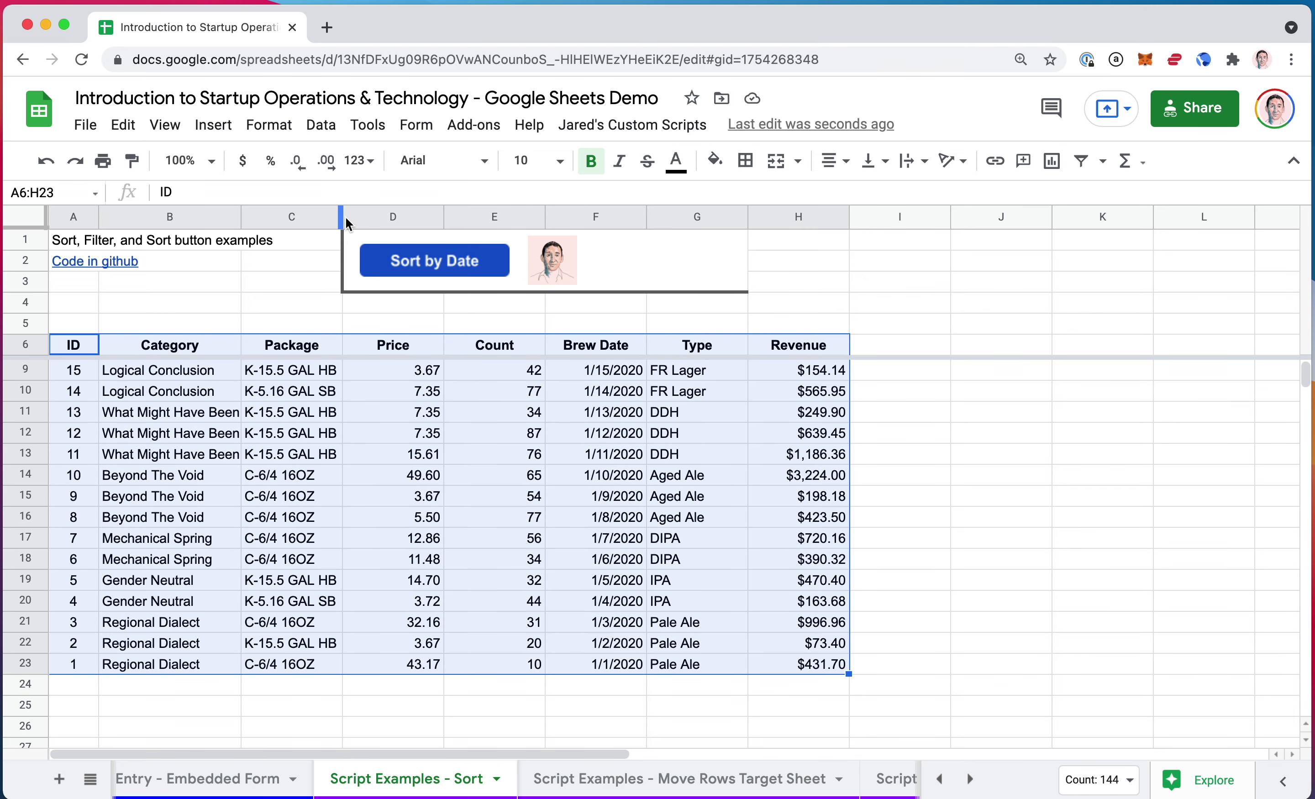
{"action": "left_click", "coordinate": [321, 124]}
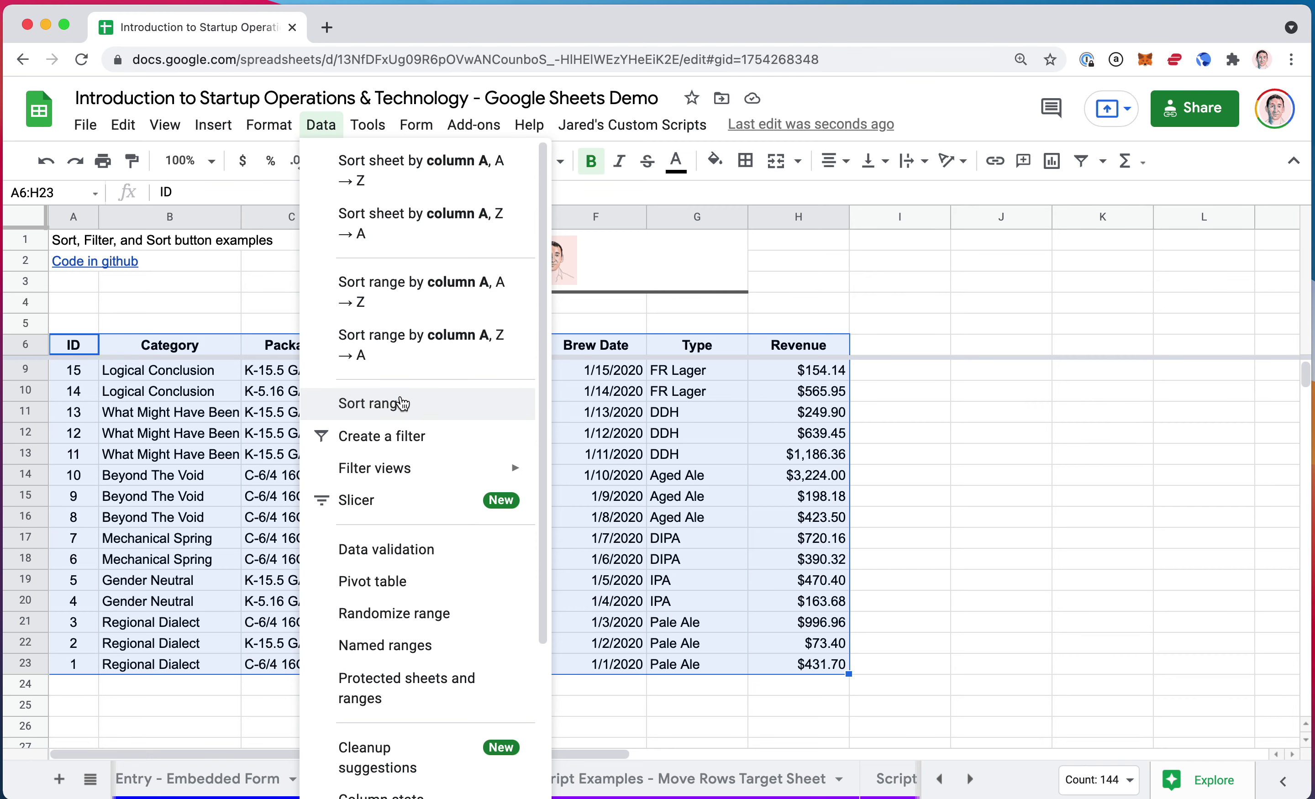
{"action": "mouse_move", "coordinate": [371, 125]}
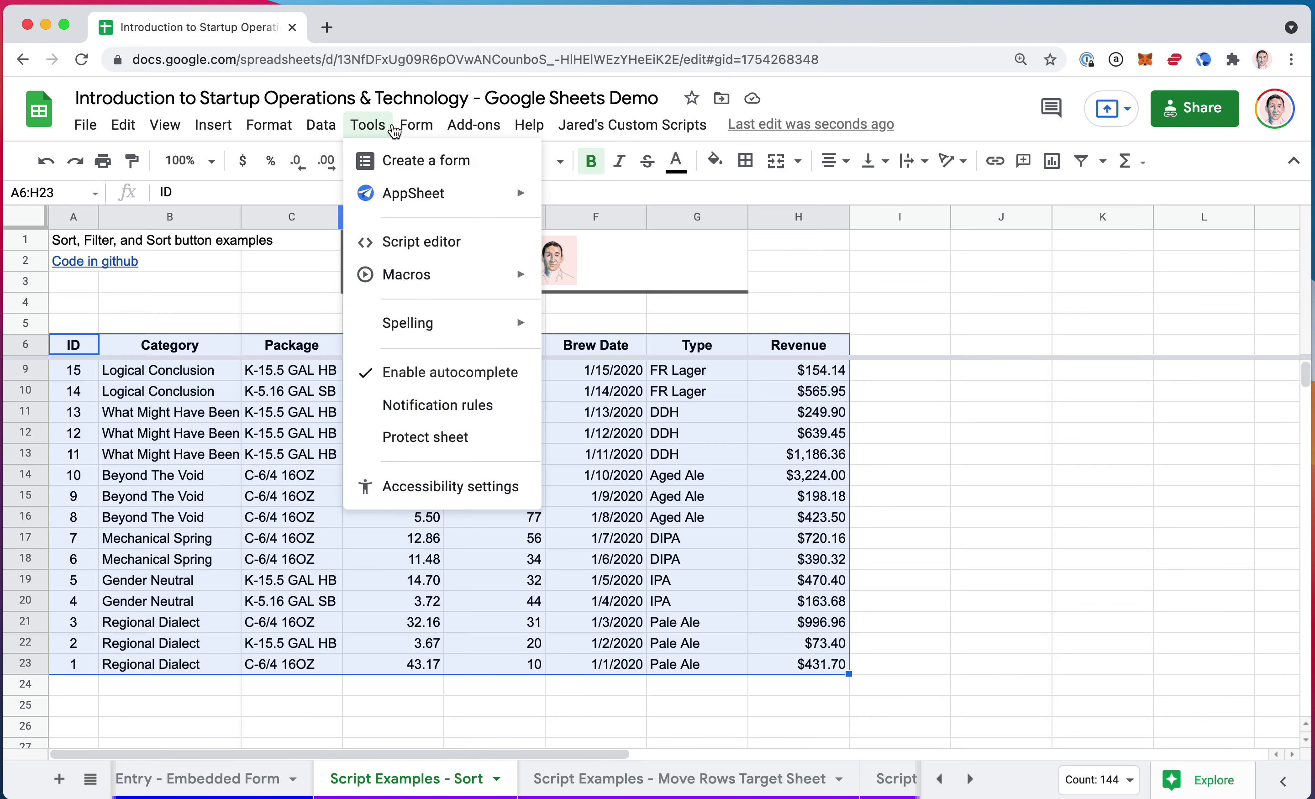
{"action": "mouse_move", "coordinate": [321, 125]}
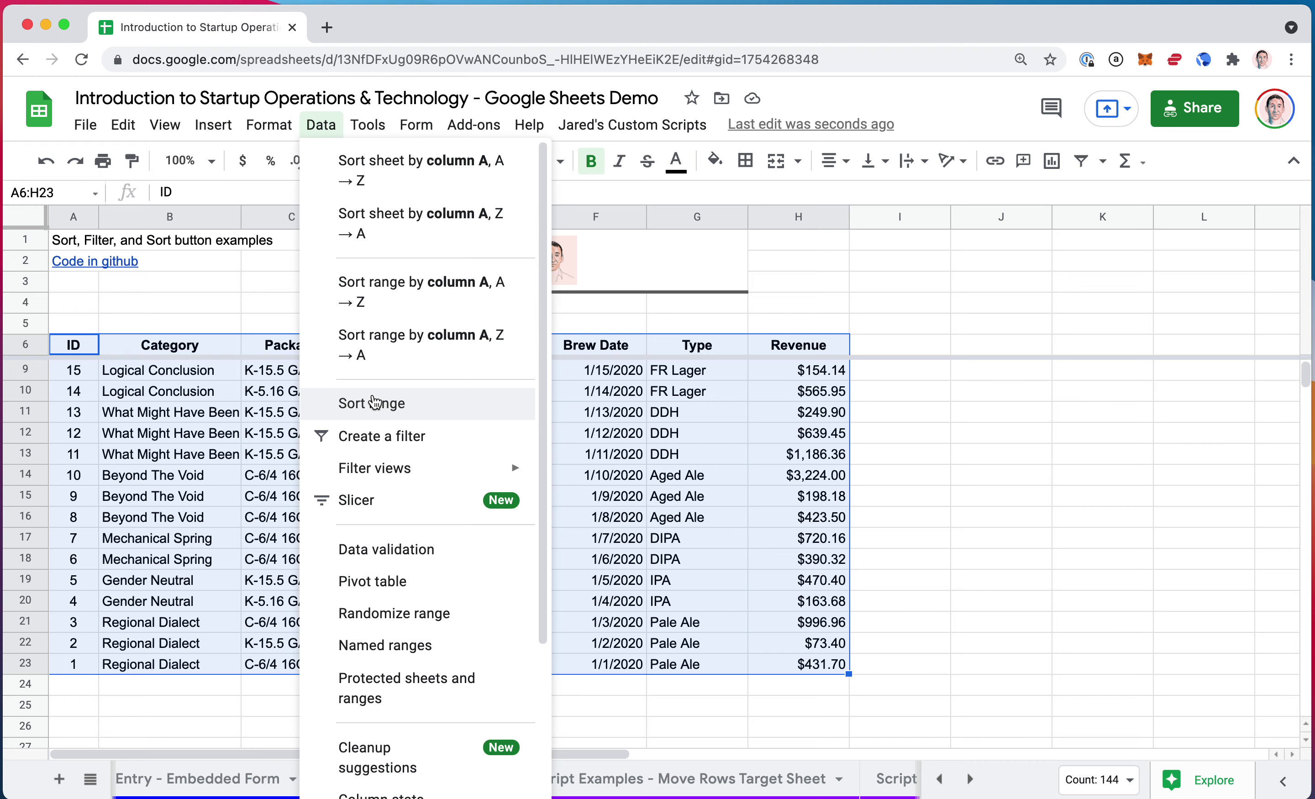
{"action": "left_click", "coordinate": [376, 402]}
{"action": "left_click", "coordinate": [431, 369]}
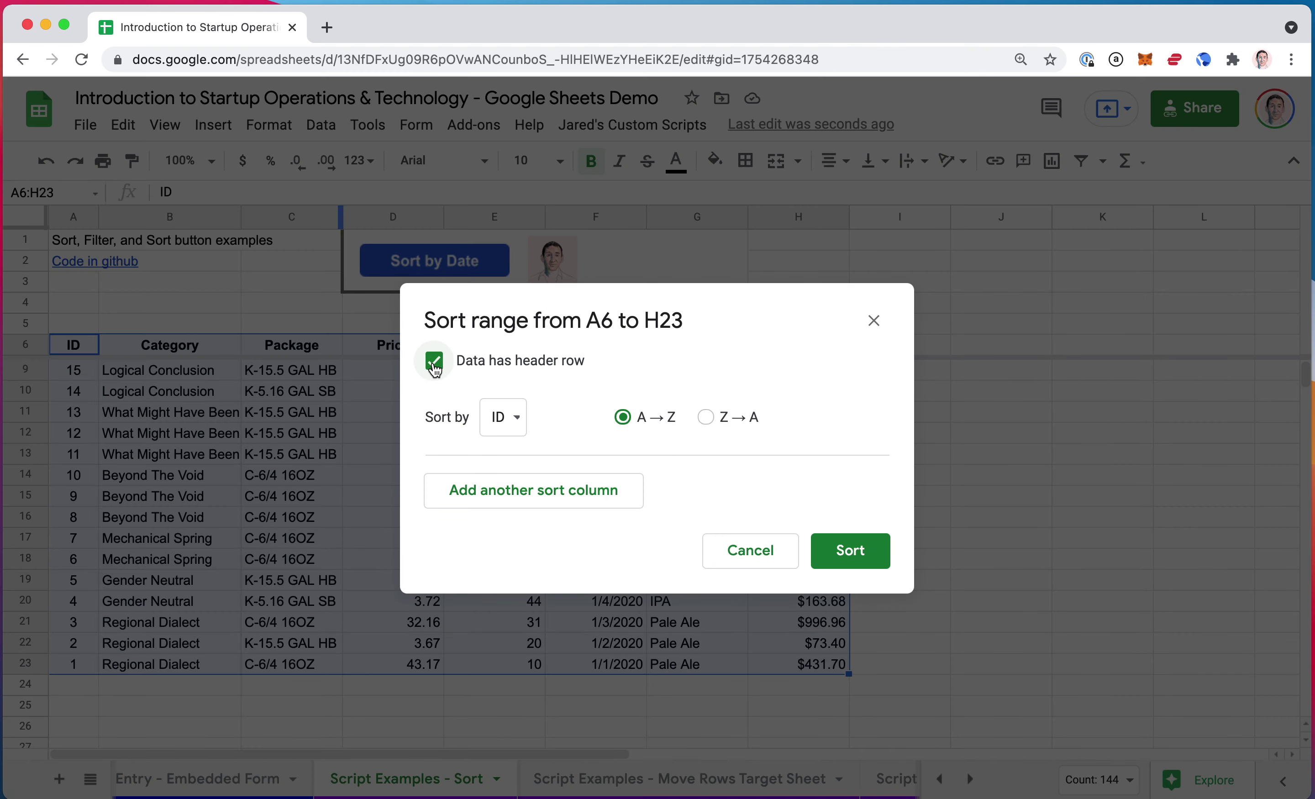
Sort the range by Package A→Z with Count A→Z as the second sort column
{"action": "left_click", "coordinate": [503, 428]}
{"action": "left_click", "coordinate": [528, 485]}
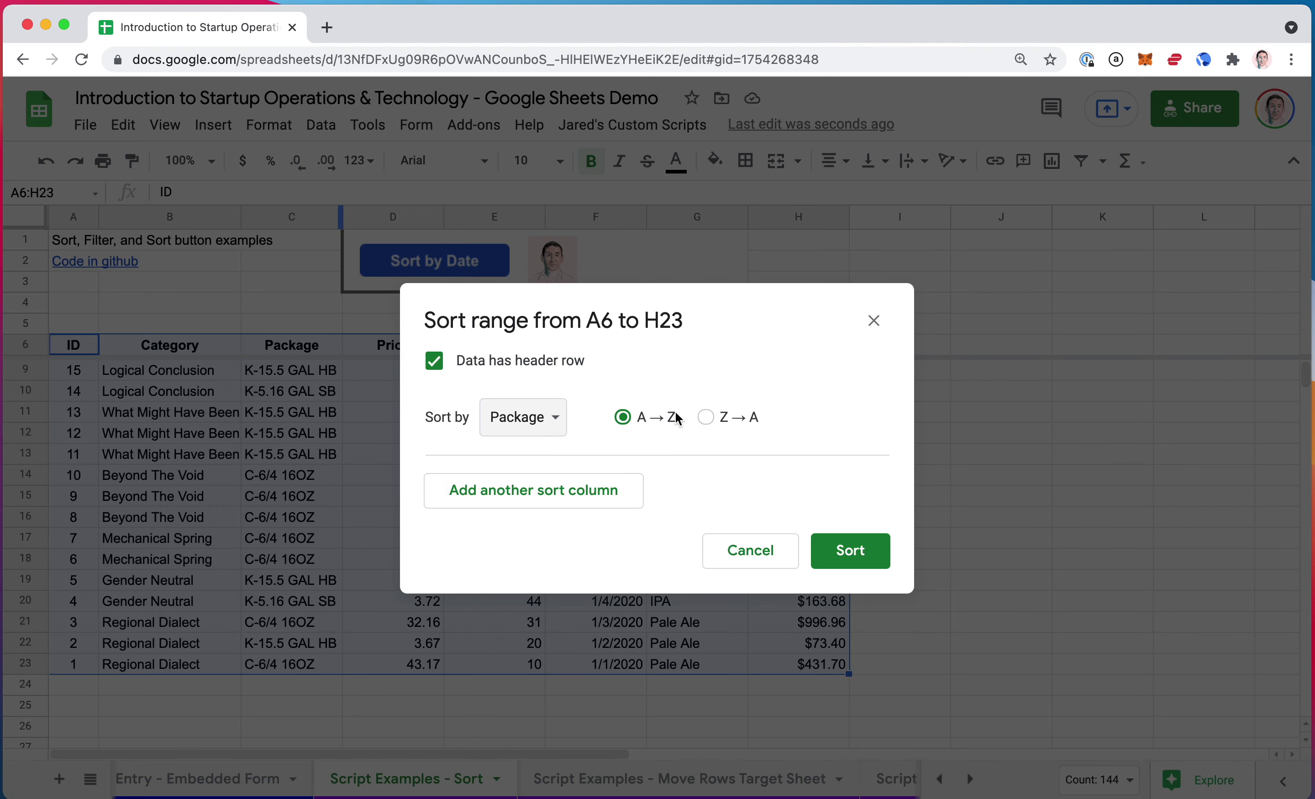
{"action": "left_click", "coordinate": [537, 498]}
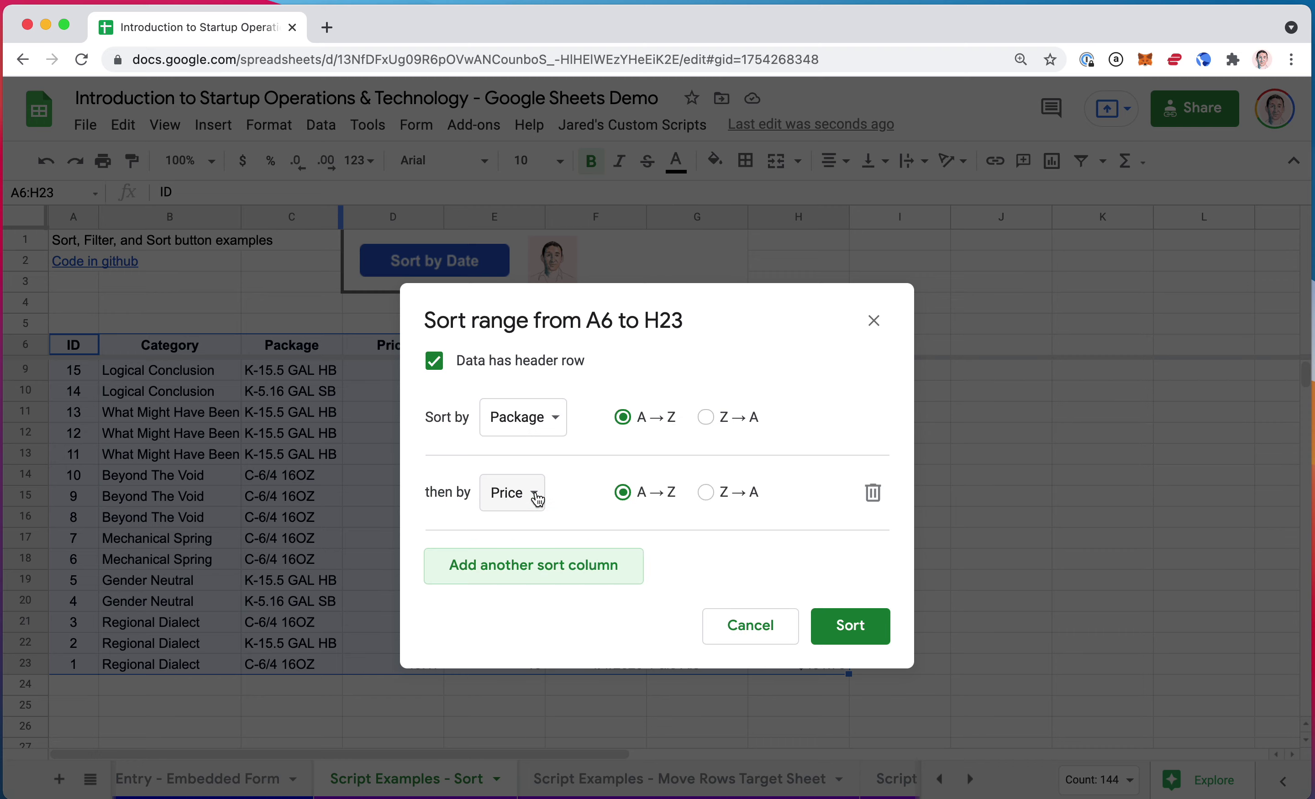
{"action": "left_click", "coordinate": [538, 499]}
{"action": "left_click", "coordinate": [531, 519]}
{"action": "left_click", "coordinate": [830, 629]}
{"action": "left_click", "coordinate": [313, 419]}
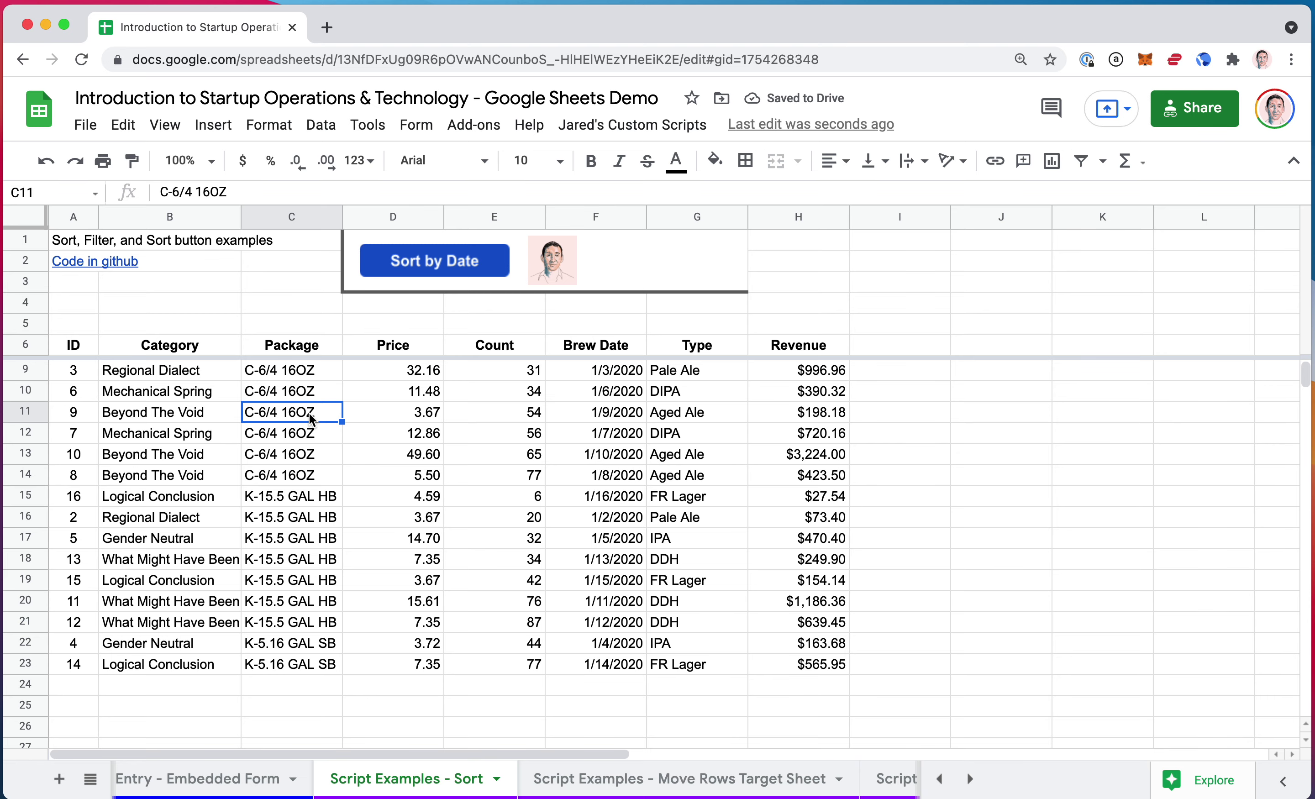
{"action": "key", "text": "super+Left"}
{"action": "key", "text": "super+Up"}
{"action": "left_click", "coordinate": [320, 128]}
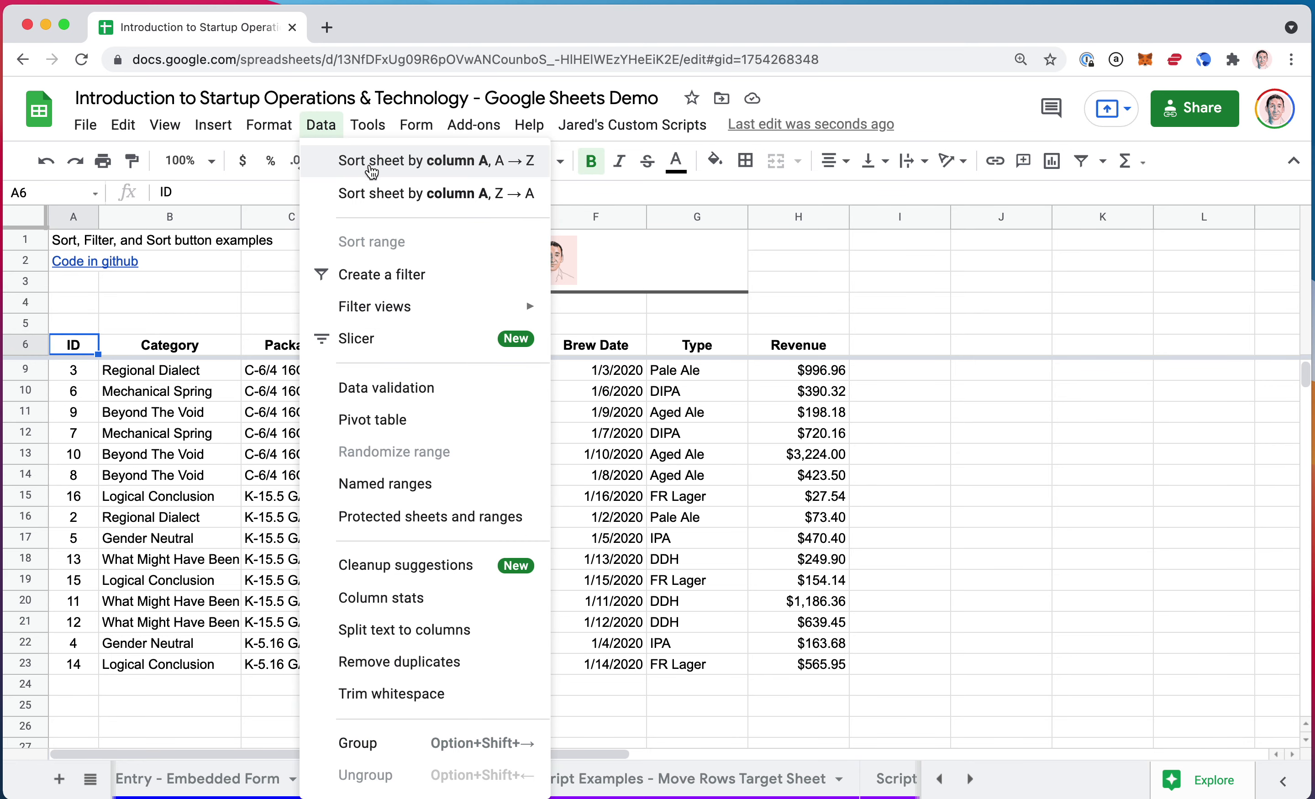
{"action": "left_click", "coordinate": [140, 338]}
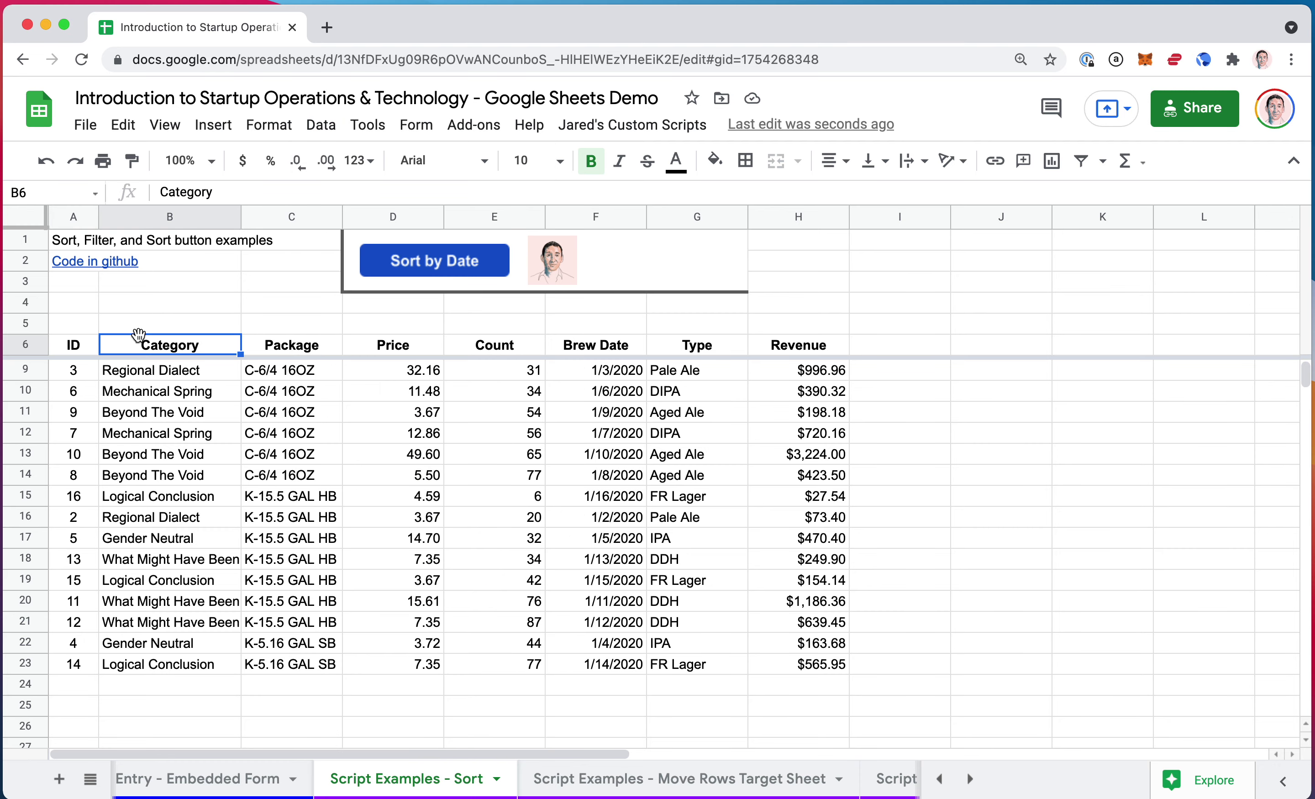
{"action": "key", "text": "Left"}
{"action": "key", "text": "shift+super+Down"}
{"action": "key", "text": "shift+super+Right"}
{"action": "left_click", "coordinate": [320, 124]}
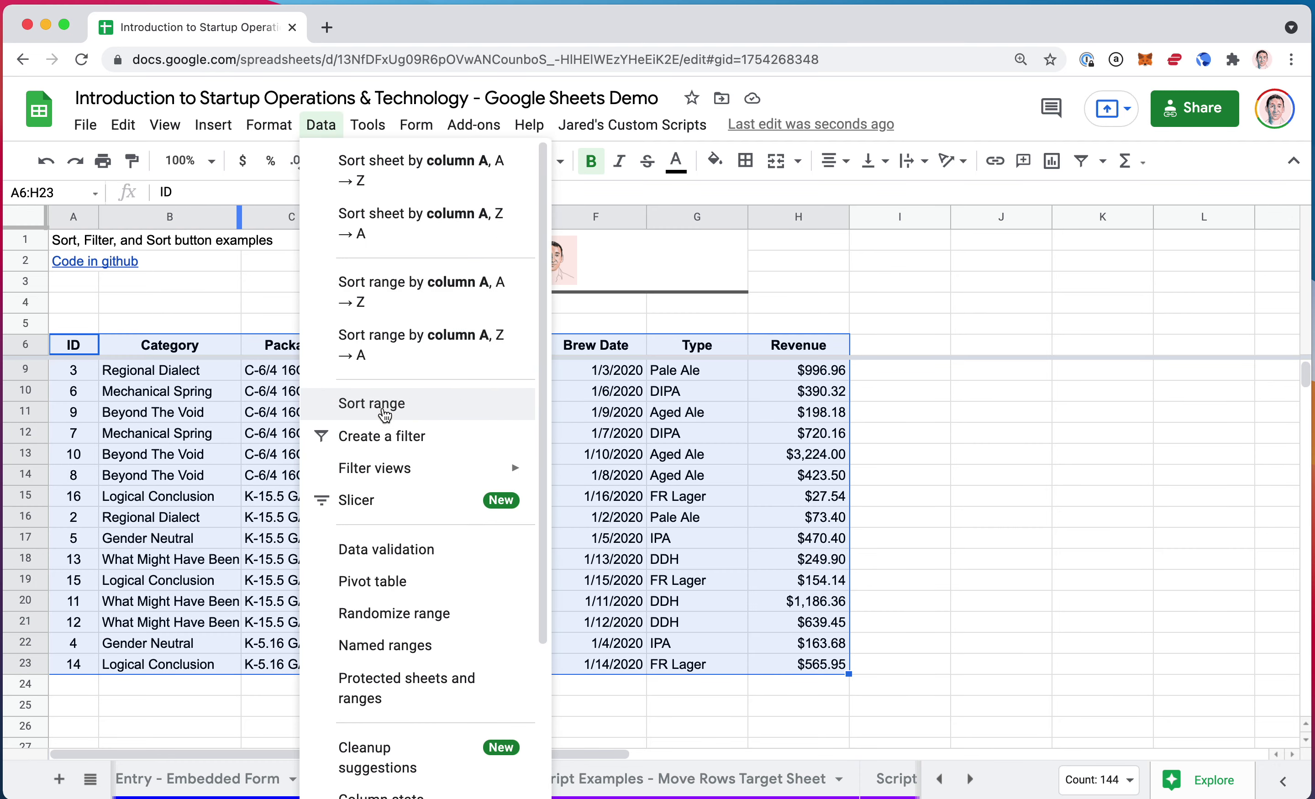
{"action": "left_click", "coordinate": [182, 413]}
Run the sort script from the Sort by Date drawing, from the portrait image beside it, and from the drawing again
{"action": "left_click", "coordinate": [436, 264]}
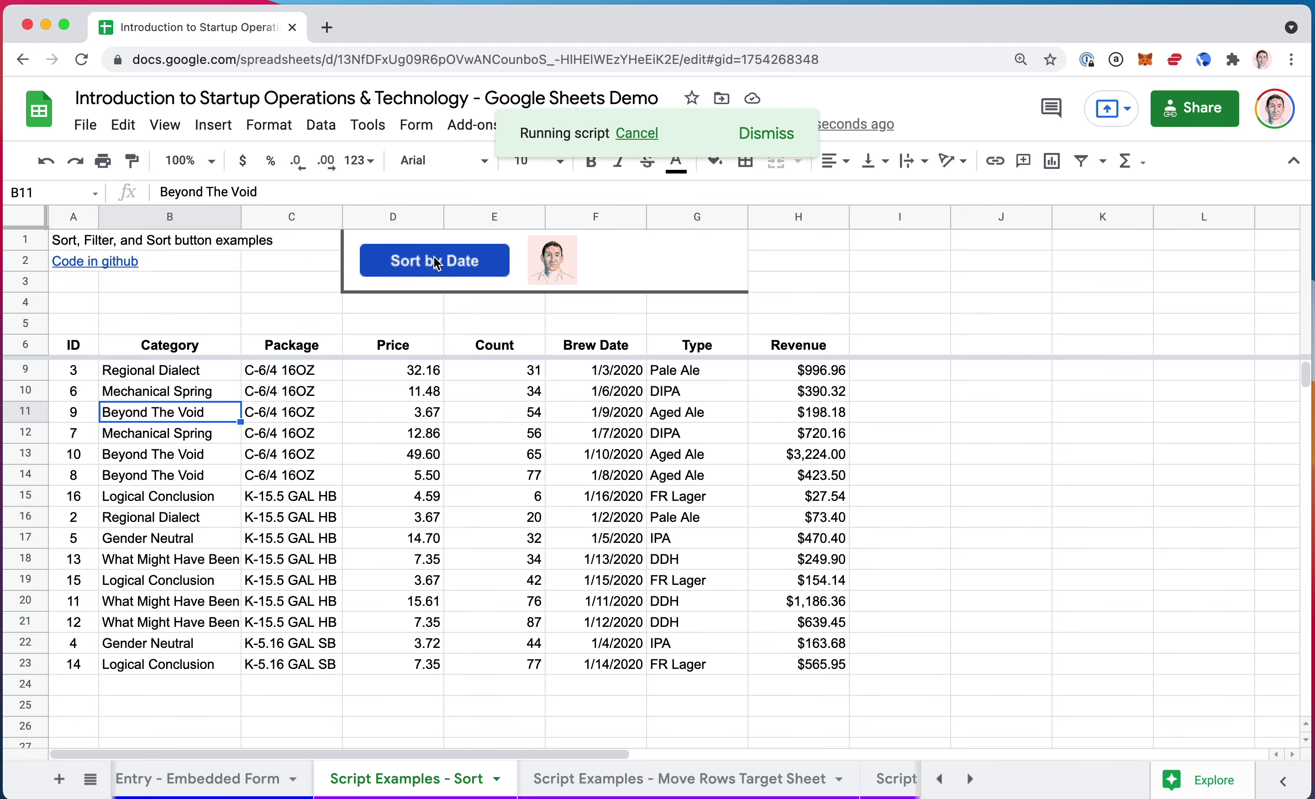
{"action": "left_click", "coordinate": [552, 262]}
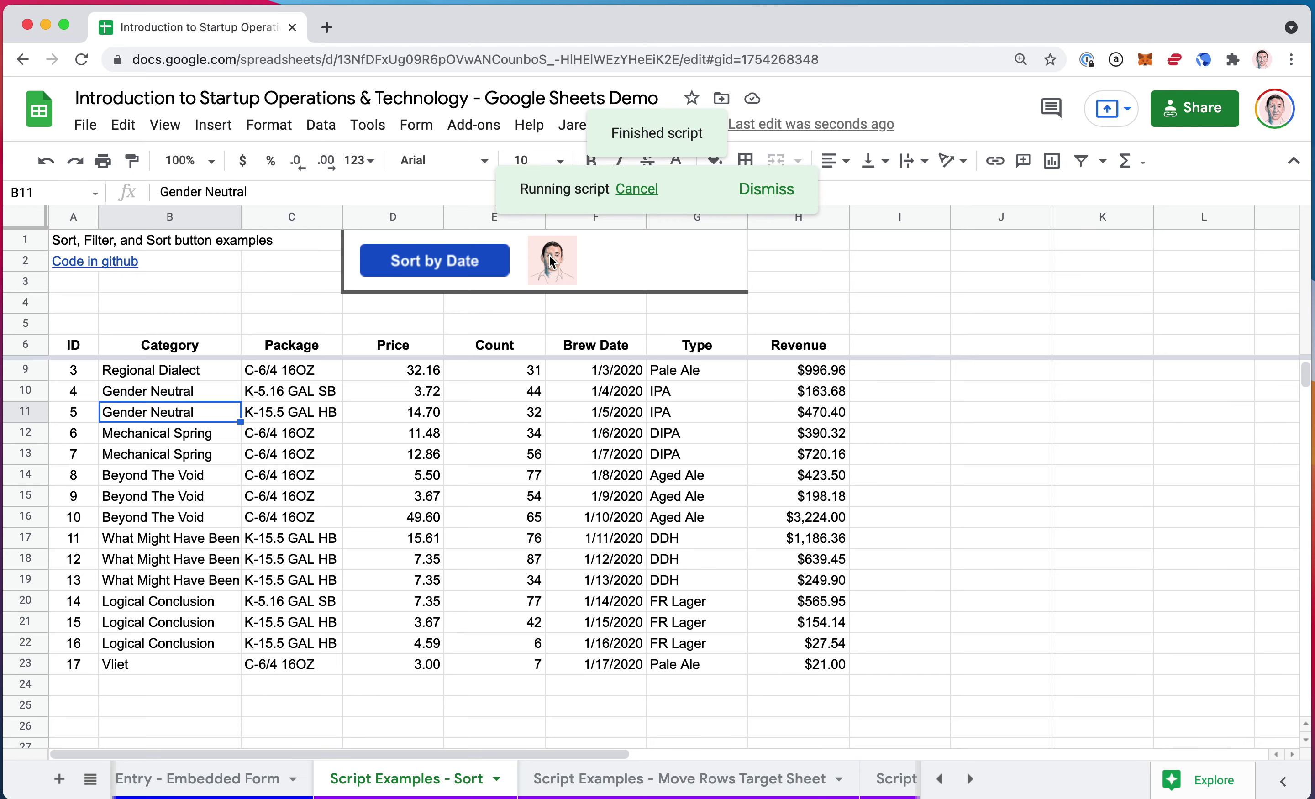
{"action": "left_click", "coordinate": [441, 266]}
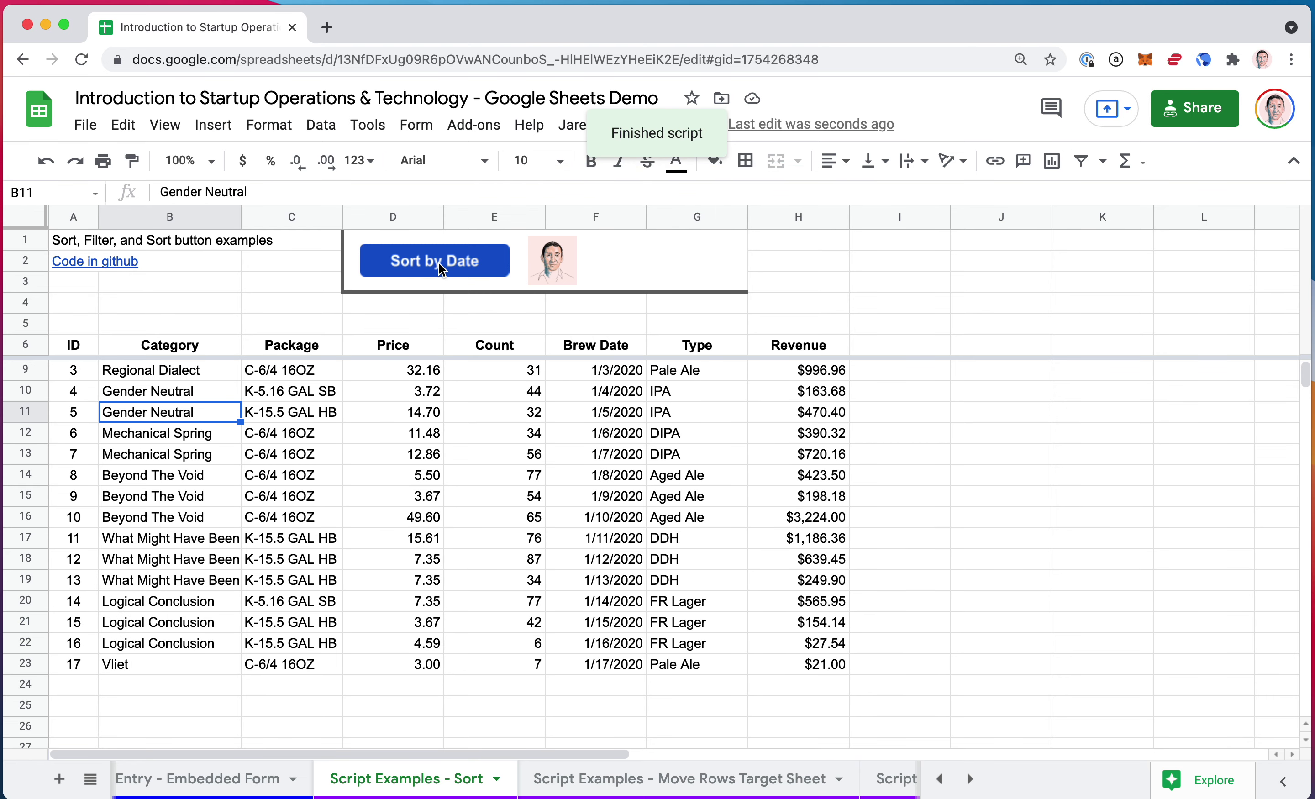
Sort A6:H23 by Package A→Z with a header row, and restore the date order with the Sort by Date script
{"action": "left_click", "coordinate": [89, 349]}
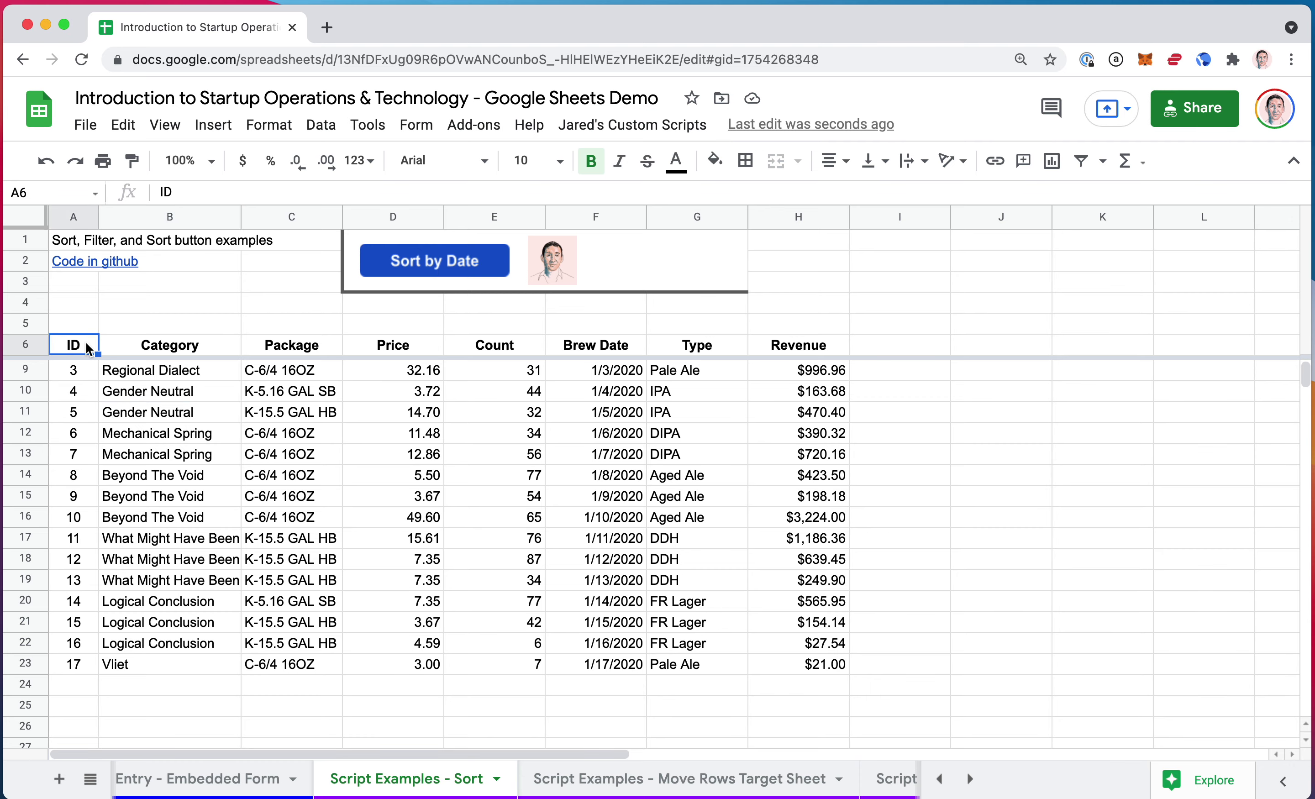
{"action": "key", "text": "super+a"}
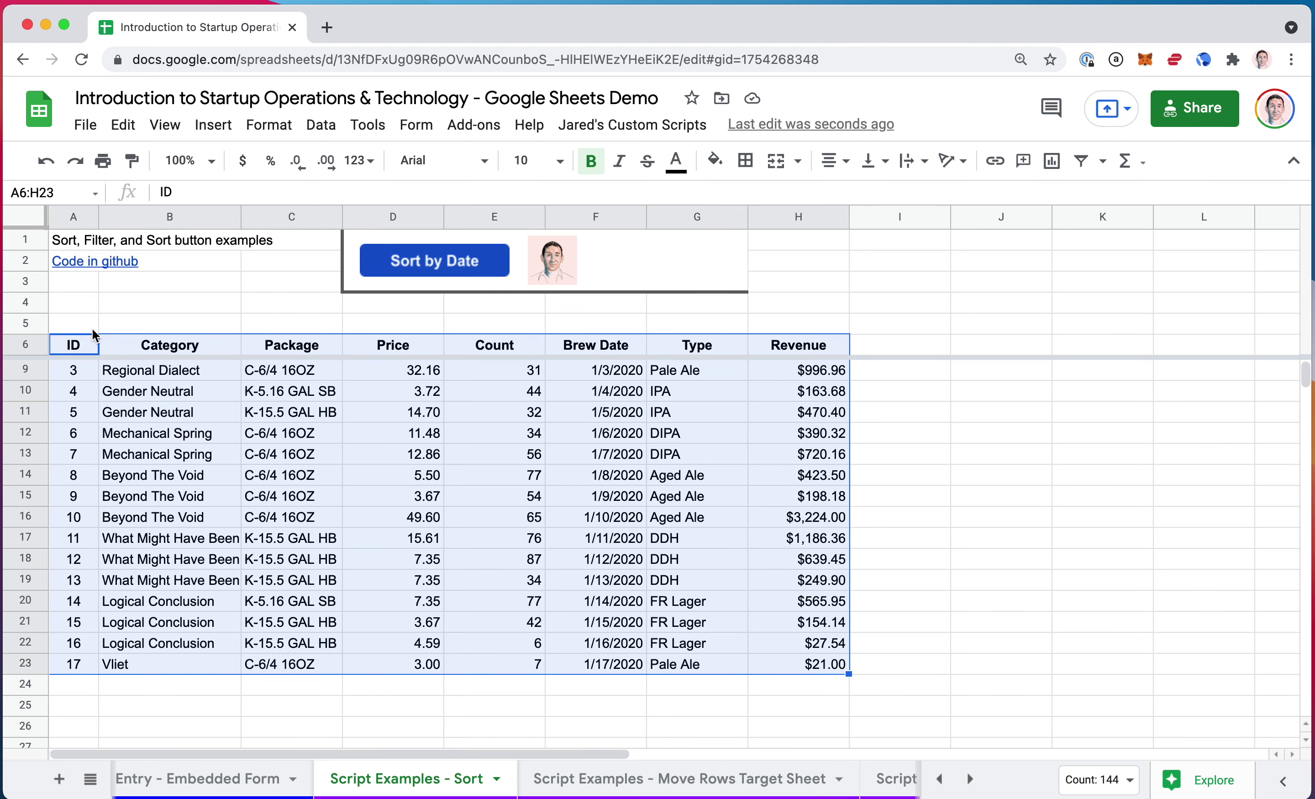
{"action": "left_click", "coordinate": [315, 127]}
{"action": "left_click", "coordinate": [372, 403]}
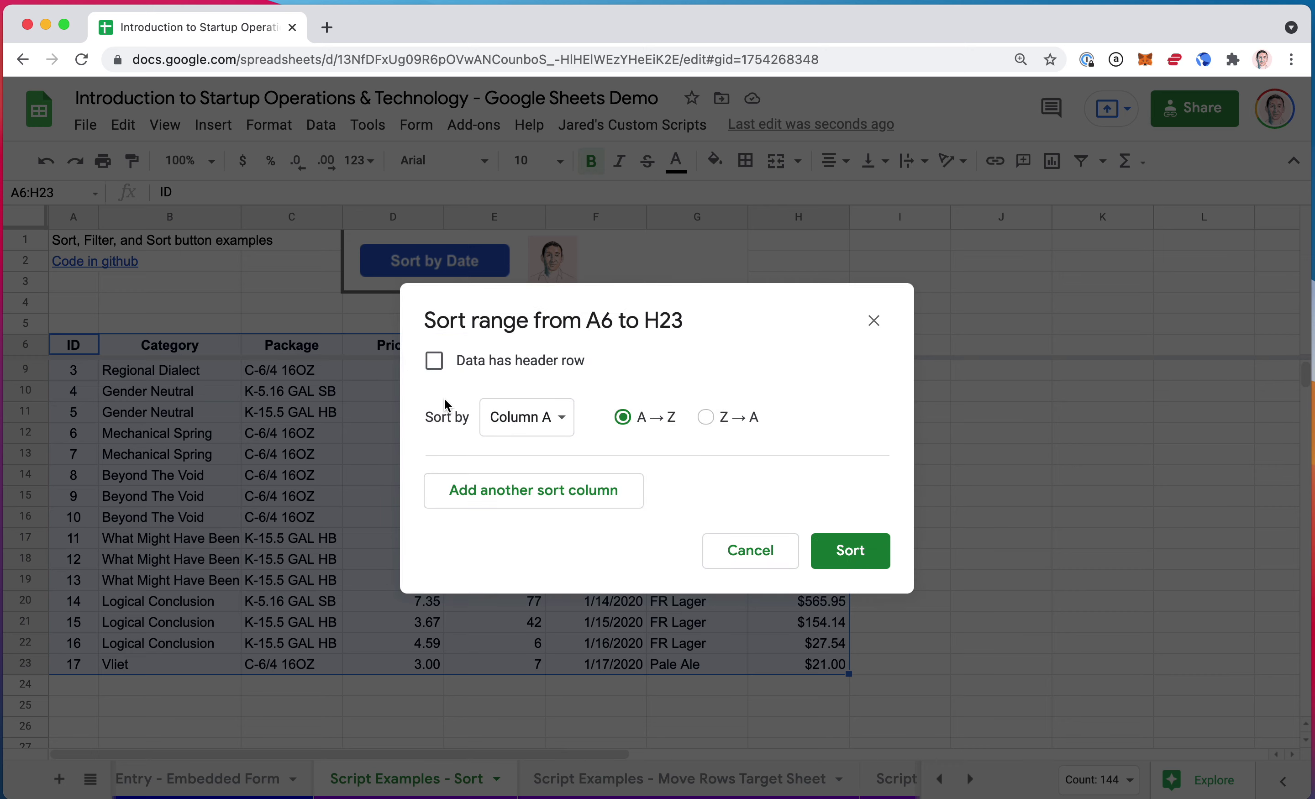
{"action": "left_click", "coordinate": [434, 361]}
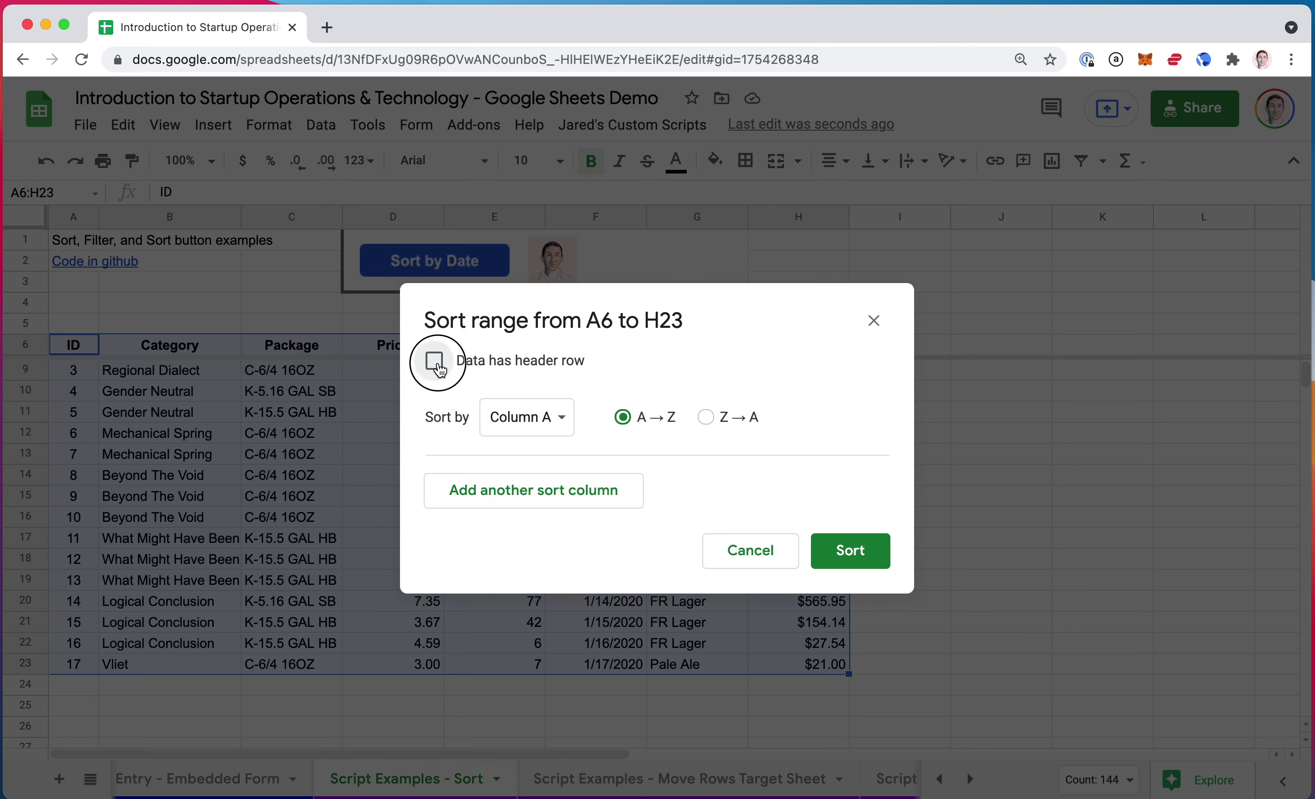
{"action": "left_click", "coordinate": [509, 418]}
{"action": "left_click", "coordinate": [554, 482]}
{"action": "left_click", "coordinate": [827, 550]}
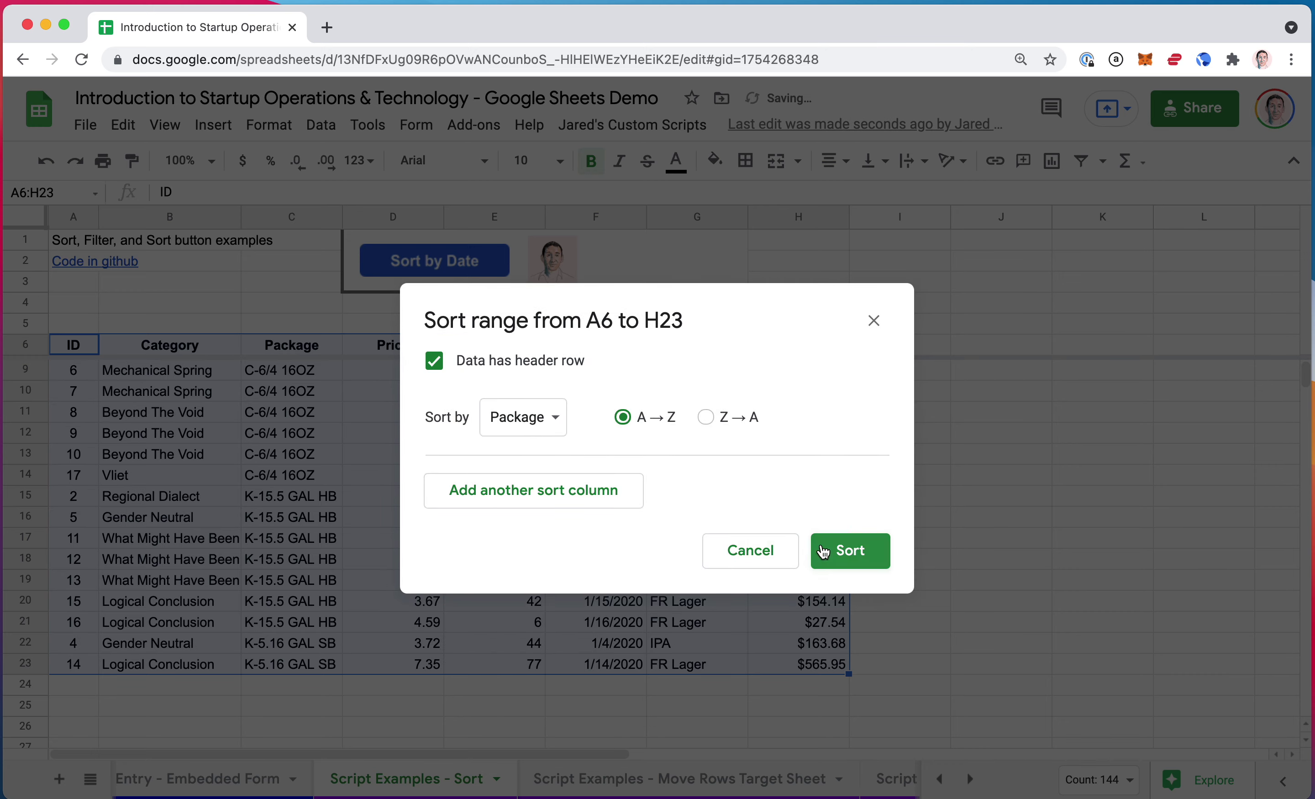
{"action": "left_click", "coordinate": [588, 537]}
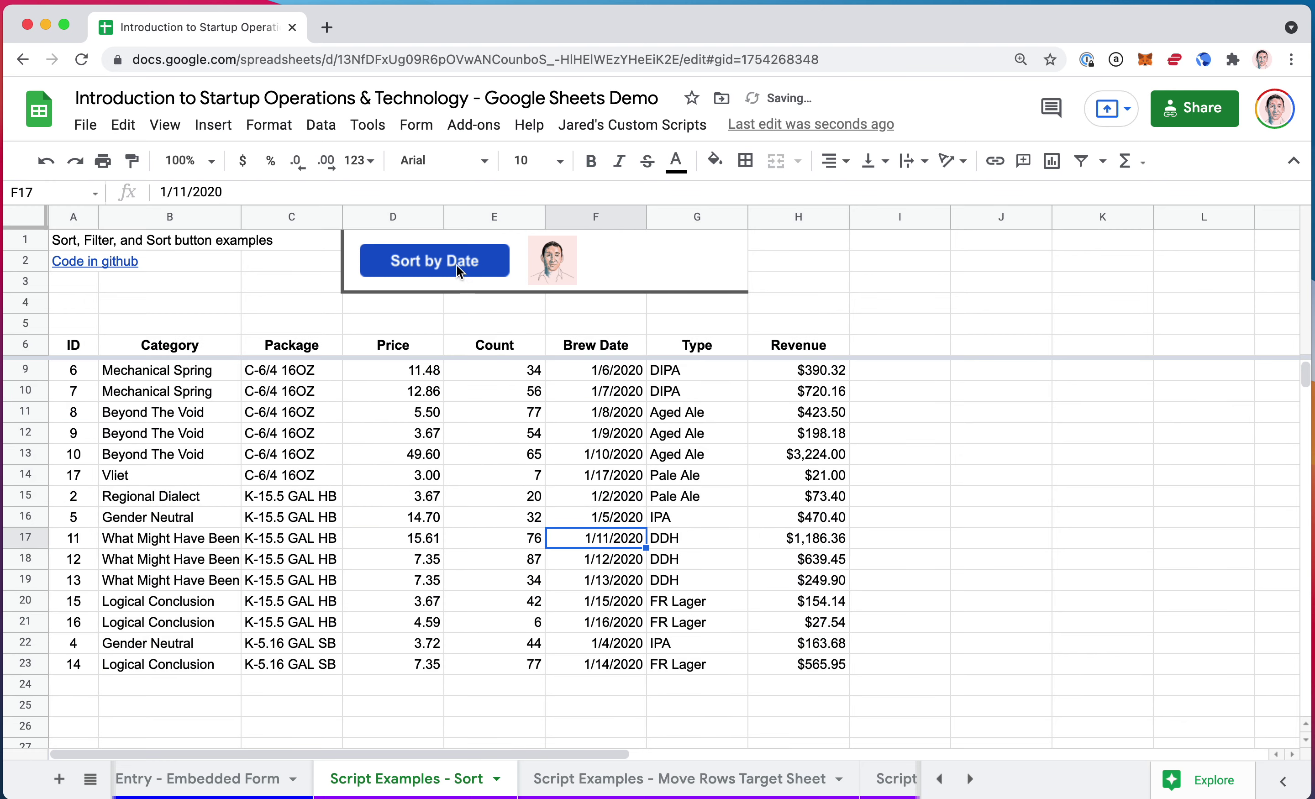
{"action": "left_click", "coordinate": [457, 267]}
Create a filter on the table with headers in row 6, and reselect the ID header cell
{"action": "left_click", "coordinate": [83, 346]}
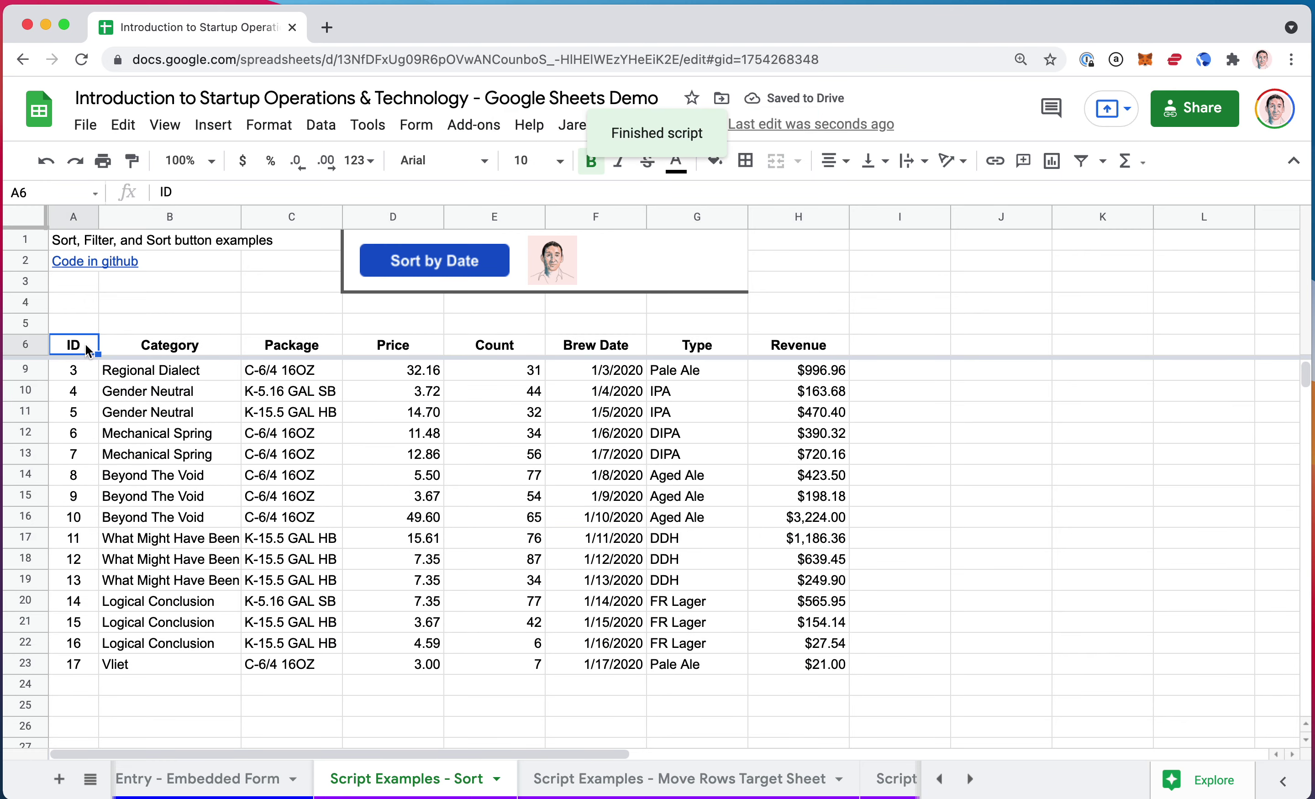
{"action": "left_click", "coordinate": [321, 124]}
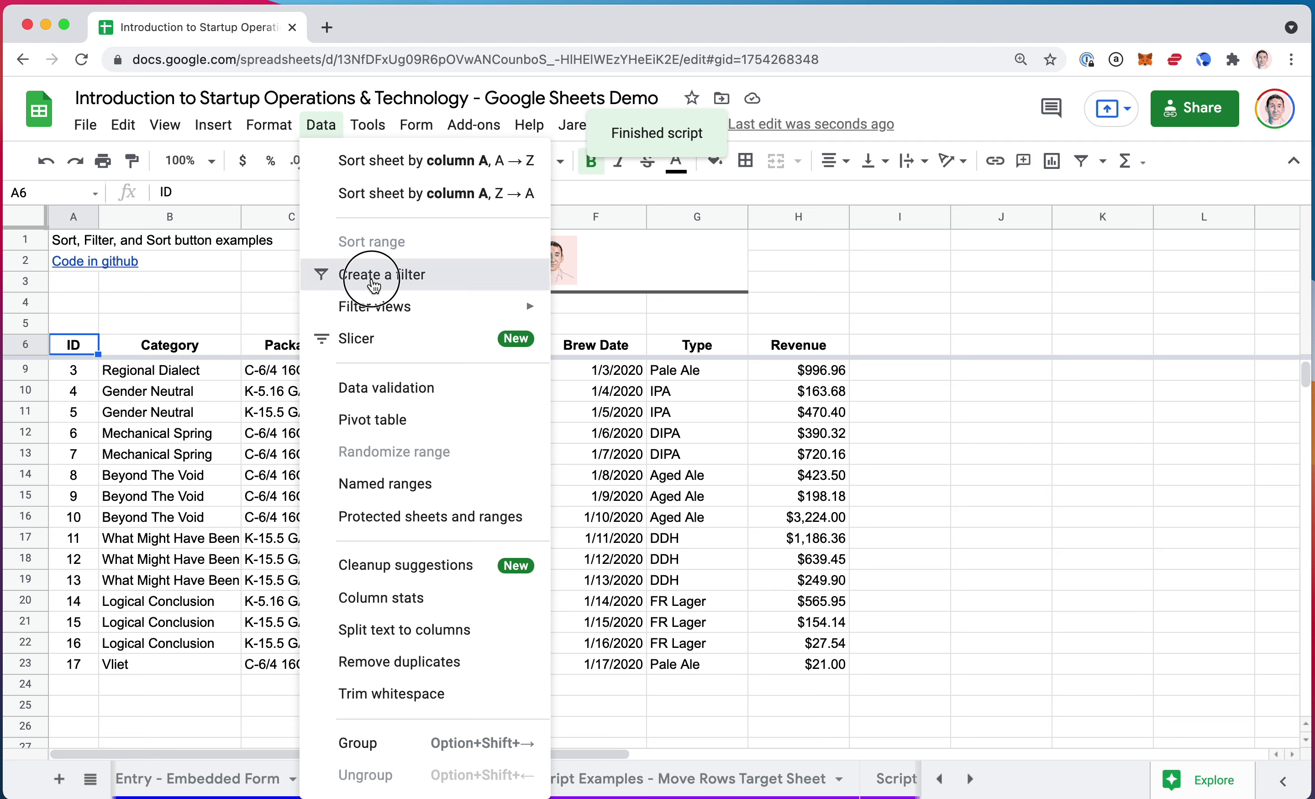
{"action": "left_click", "coordinate": [375, 285]}
{"action": "left_click", "coordinate": [143, 413]}
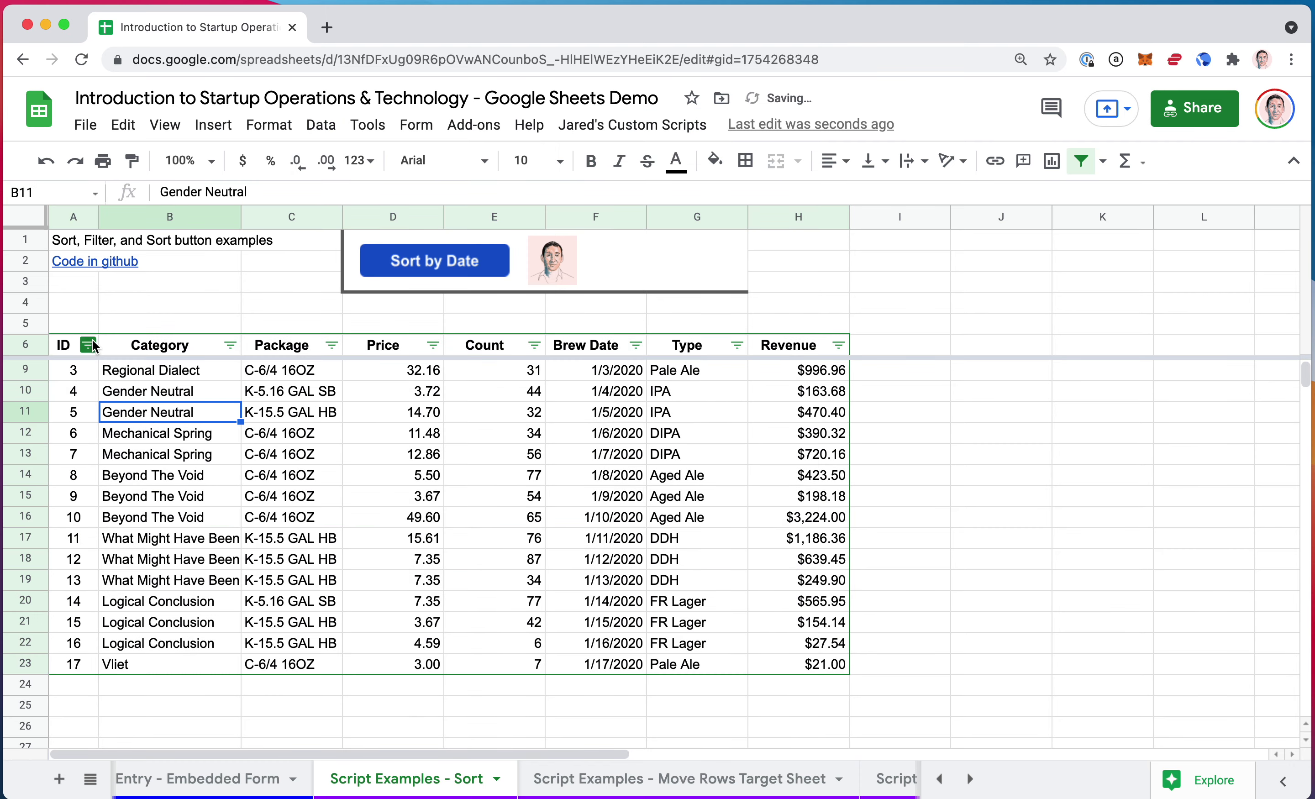
{"action": "left_click", "coordinate": [74, 349]}
{"action": "key", "text": "super+a"}
{"action": "key", "text": "Up"}
{"action": "key", "text": "Down"}
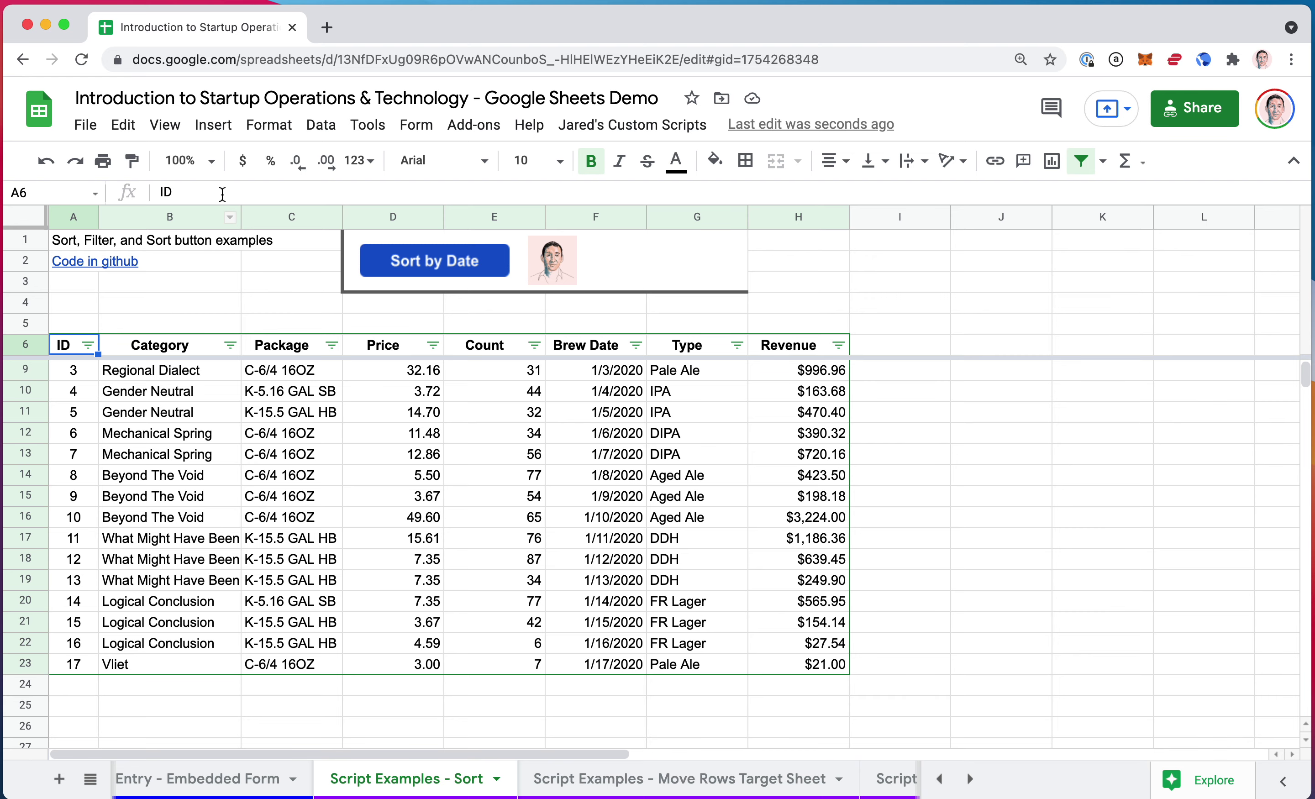
Turn off the table's filter, recreate it starting from cell B11 inside the table, and reselect the ID header cell
{"action": "left_click", "coordinate": [321, 125]}
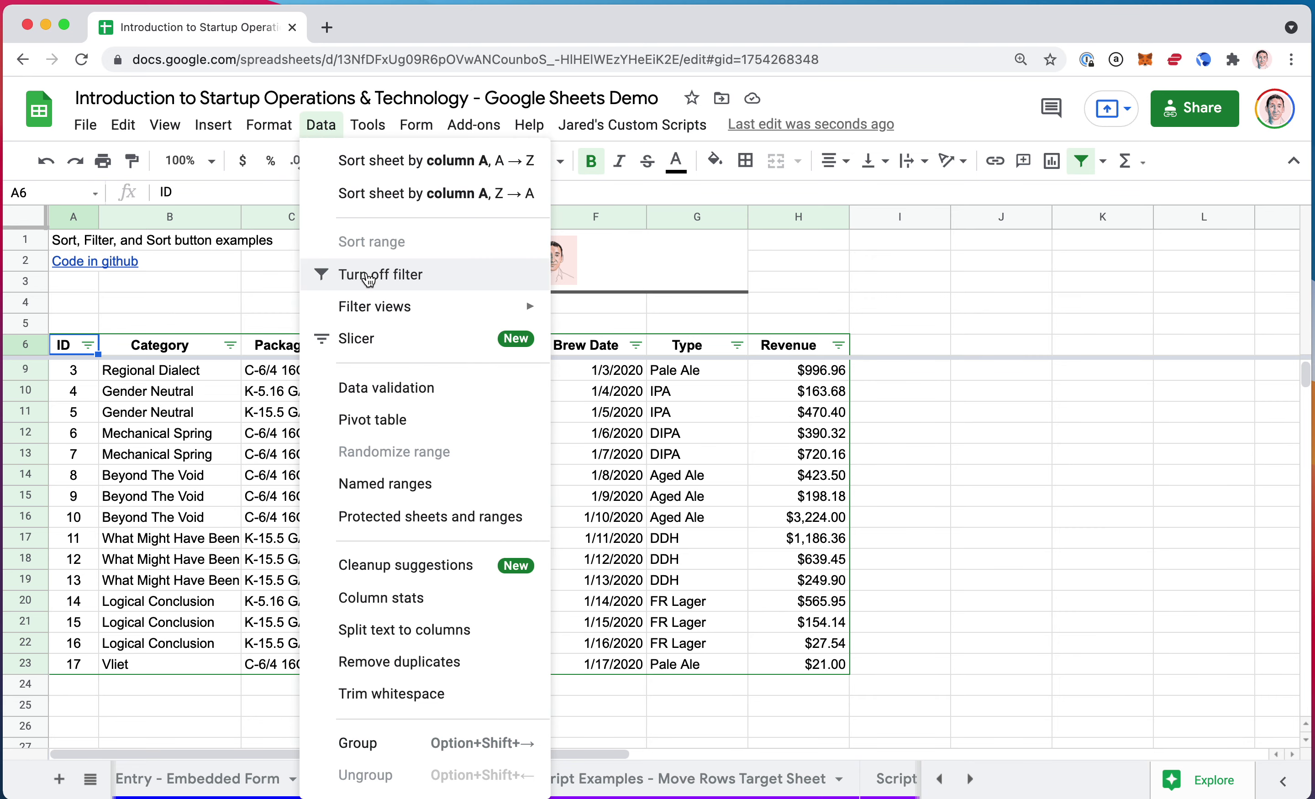
{"action": "left_click", "coordinate": [370, 276]}
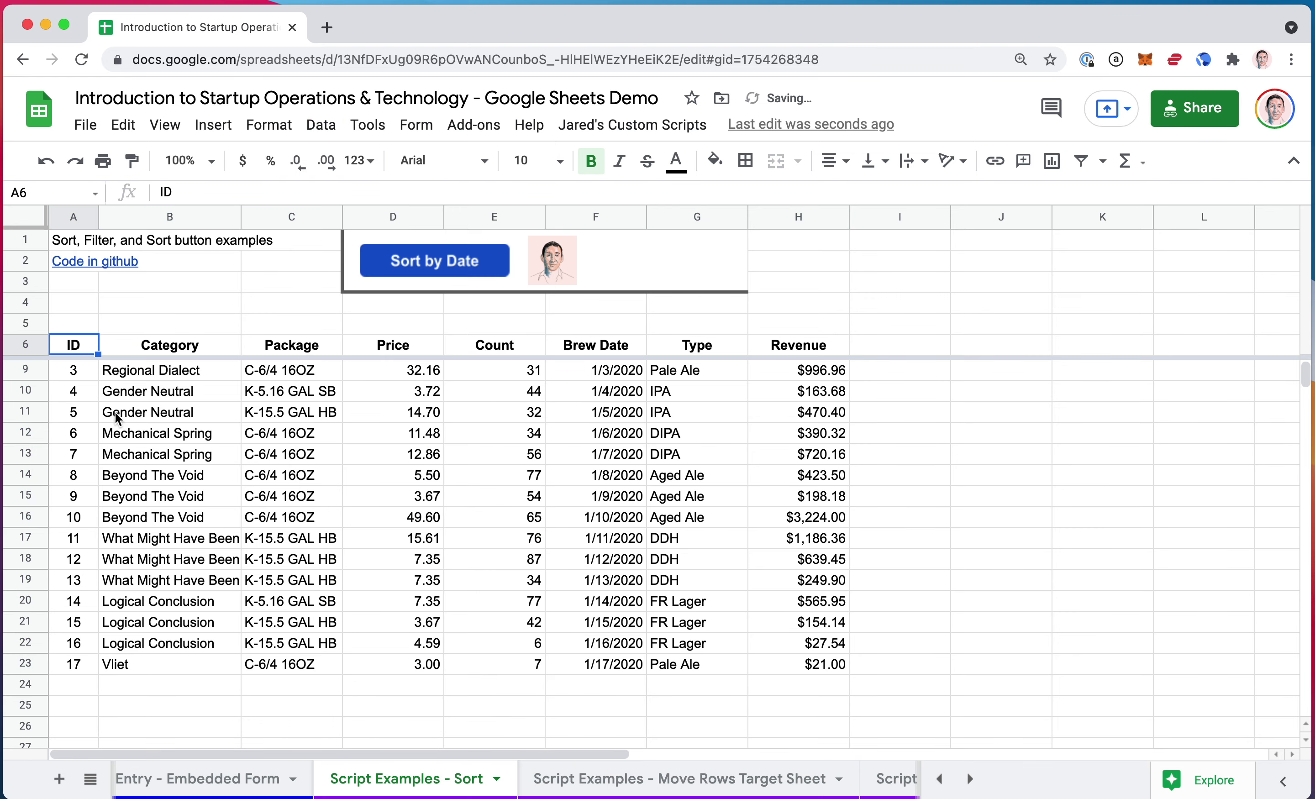
{"action": "left_click", "coordinate": [120, 415]}
{"action": "left_click", "coordinate": [321, 126]}
{"action": "left_click", "coordinate": [350, 267]}
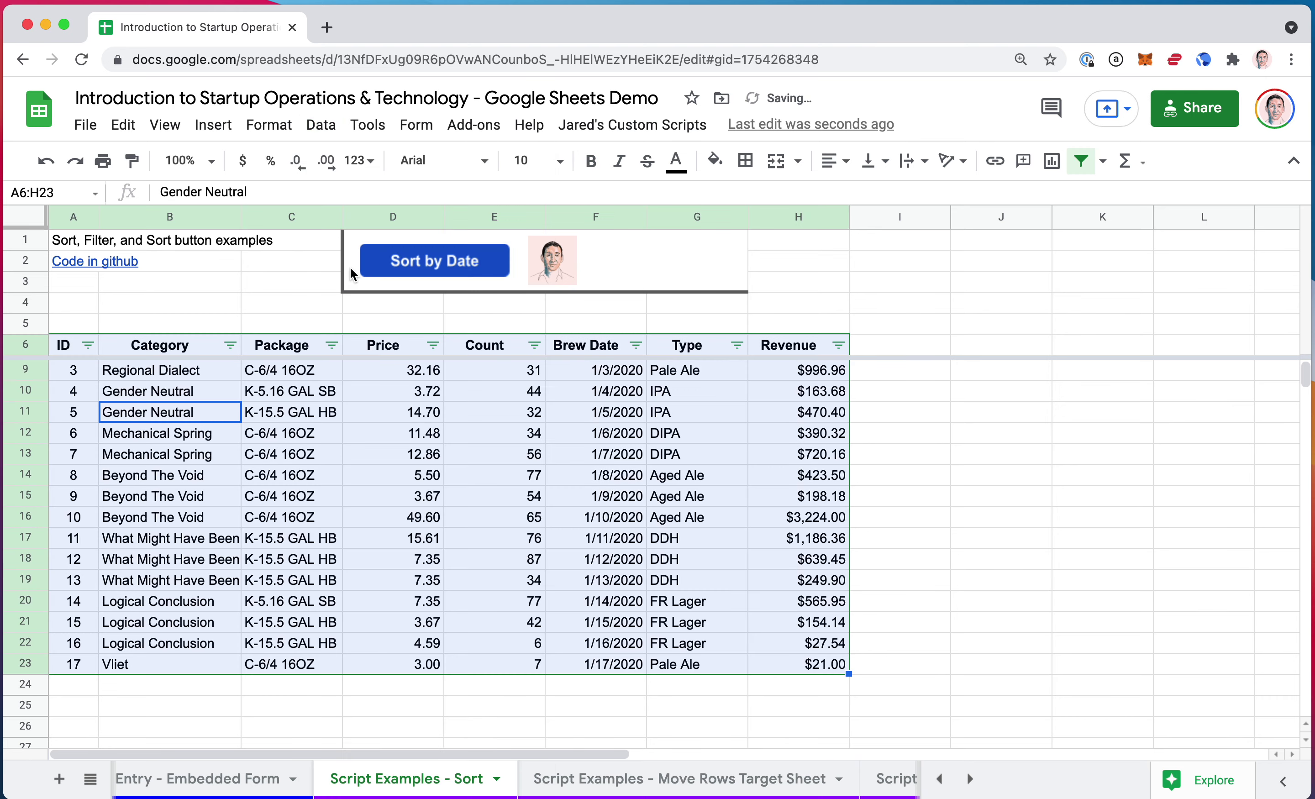
{"action": "left_click", "coordinate": [272, 454]}
{"action": "left_click", "coordinate": [171, 459]}
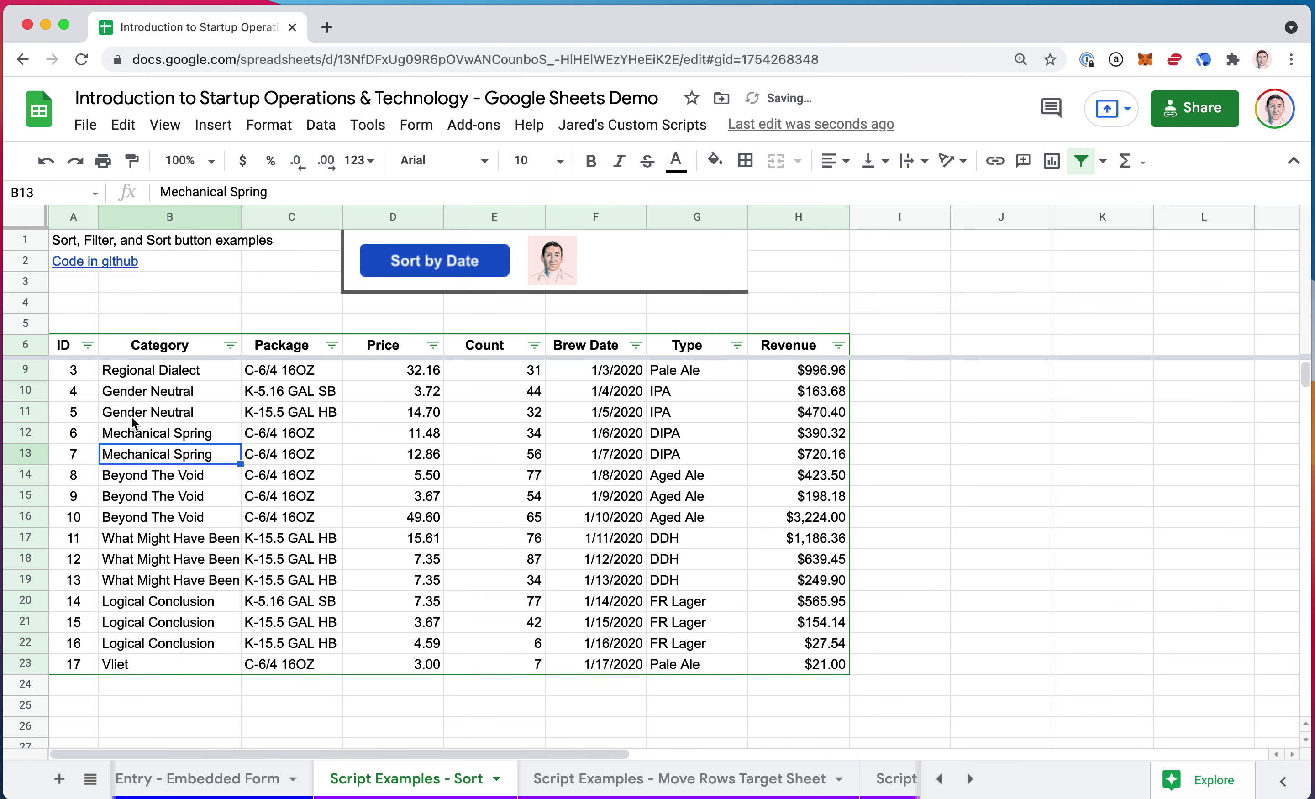
{"action": "left_click", "coordinate": [63, 348]}
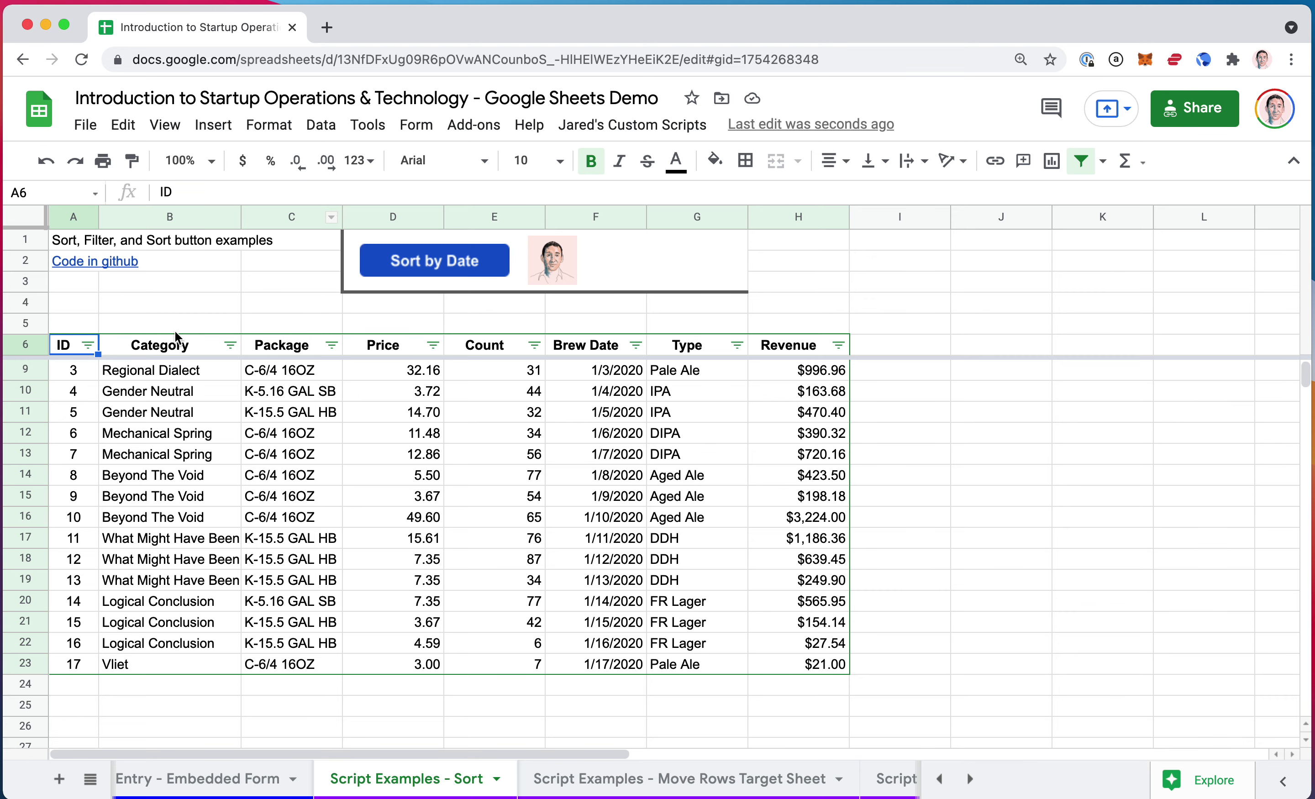
Examine the Category column's filter options for sorting, color, condition and values
{"action": "left_click", "coordinate": [230, 346]}
{"action": "left_click", "coordinate": [186, 393]}
{"action": "scroll", "coordinate": [186, 396], "scroll_direction": "down", "scroll_amount": 1}
{"action": "scroll", "coordinate": [299, 370], "scroll_direction": "up", "scroll_amount": 2}
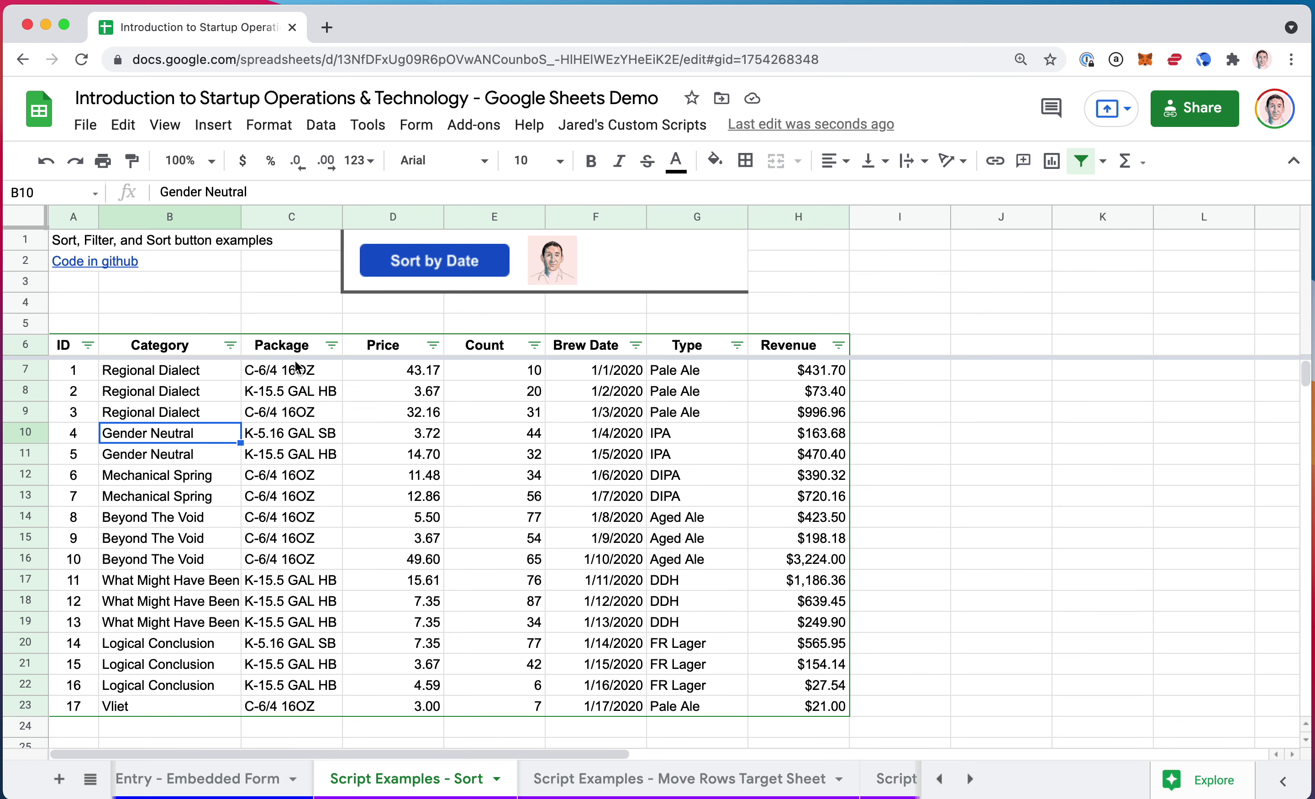
{"action": "left_click", "coordinate": [230, 346]}
{"action": "scroll", "coordinate": [318, 552], "scroll_direction": "down", "scroll_amount": 1}
{"action": "scroll", "coordinate": [349, 541], "scroll_direction": "up", "scroll_amount": 1}
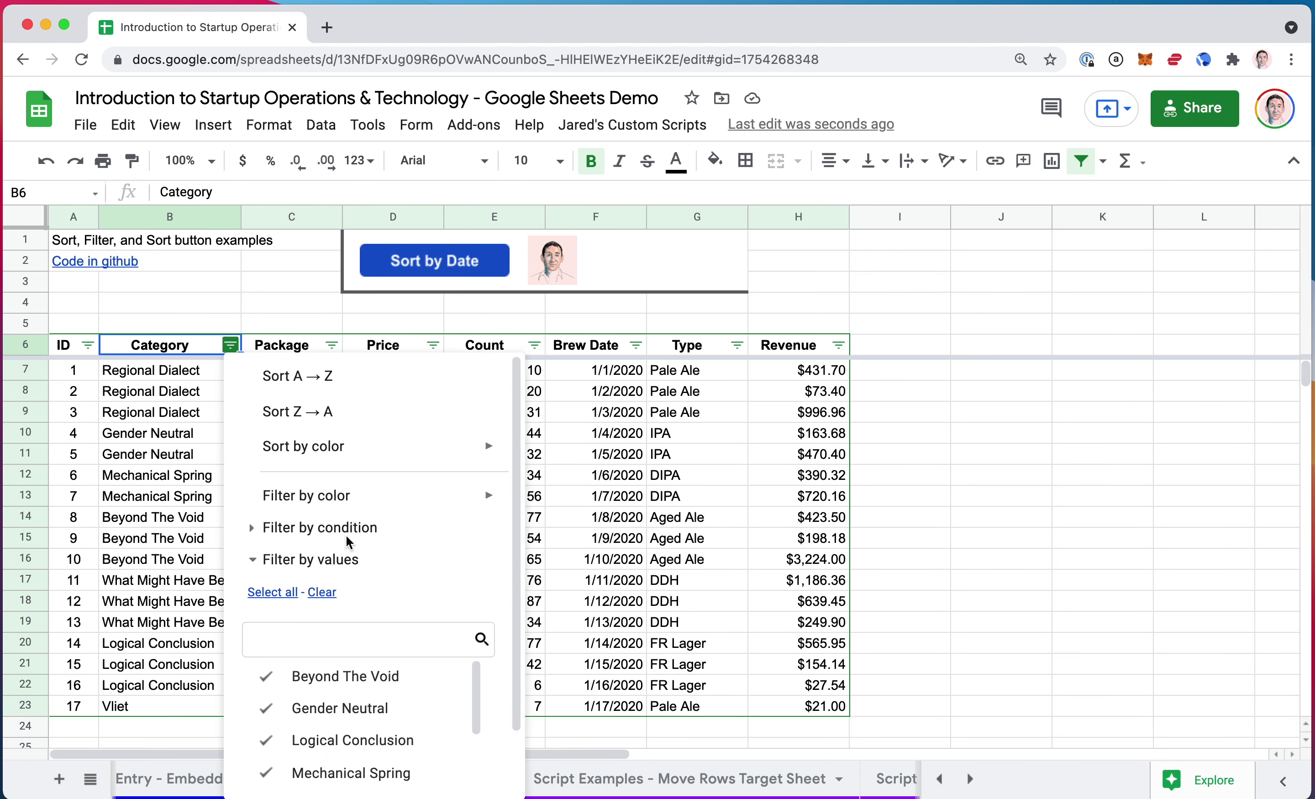
{"action": "mouse_move", "coordinate": [387, 495]}
{"action": "left_click", "coordinate": [272, 529]}
{"action": "left_click", "coordinate": [346, 503]}
{"action": "scroll", "coordinate": [349, 504], "scroll_direction": "down", "scroll_amount": 3}
{"action": "scroll", "coordinate": [348, 503], "scroll_direction": "up", "scroll_amount": 2}
{"action": "left_click", "coordinate": [453, 455]}
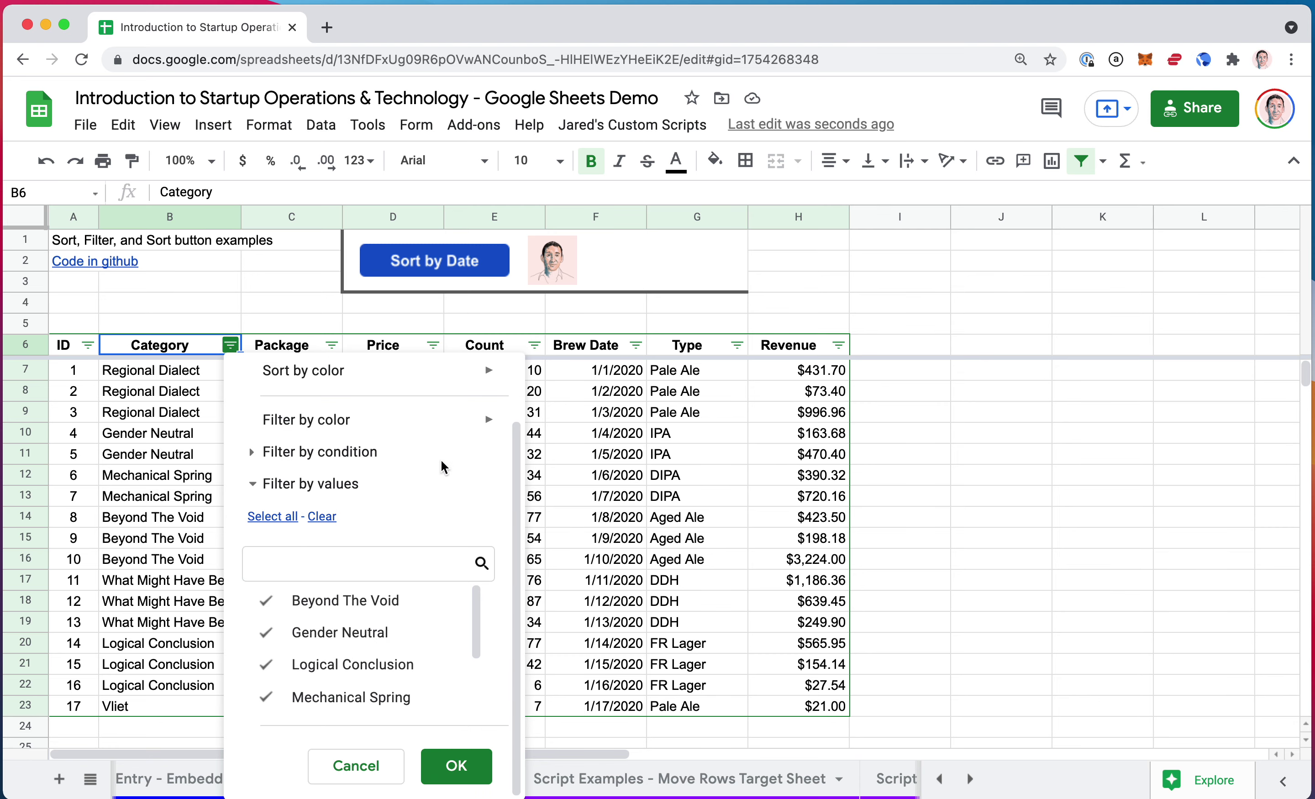
Filter the Category column by values to show only Beyond The Void
{"action": "left_click", "coordinate": [315, 517]}
{"action": "left_click", "coordinate": [279, 614]}
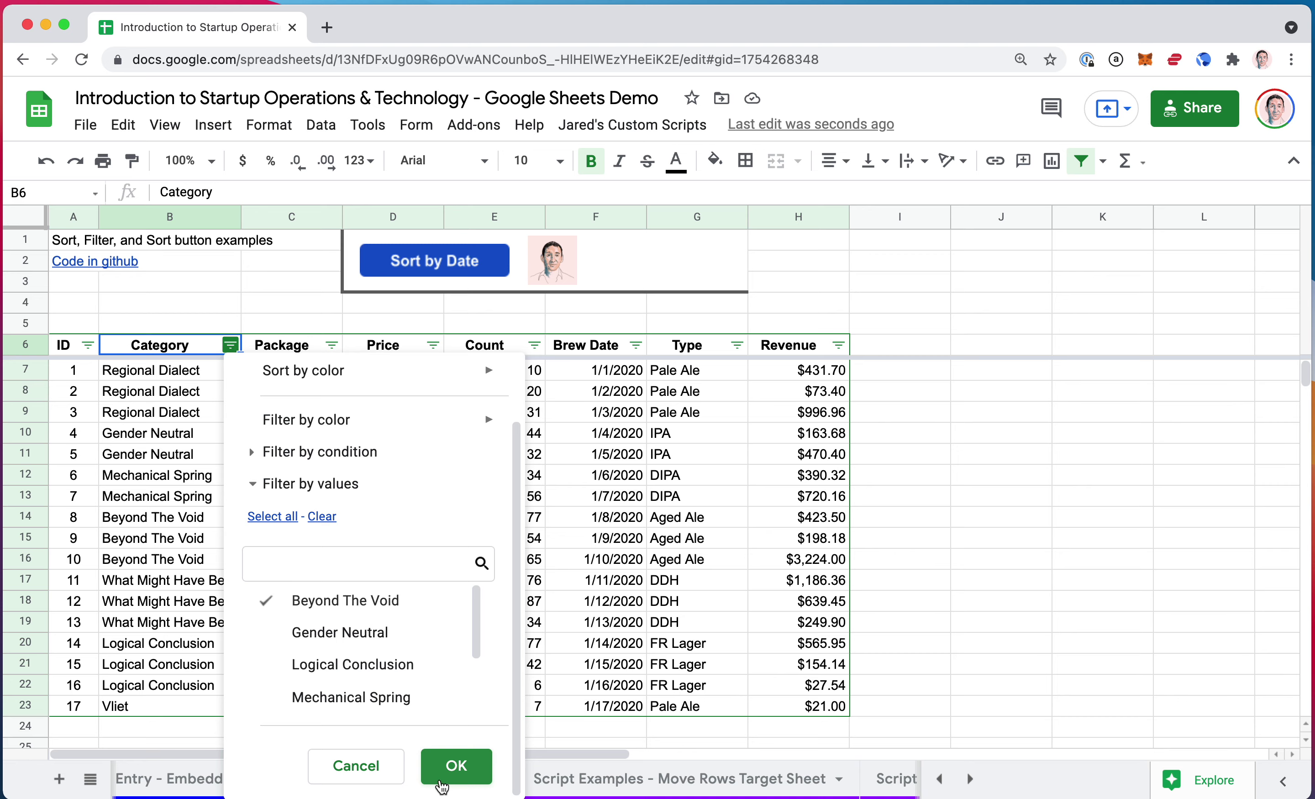
{"action": "left_click", "coordinate": [435, 767]}
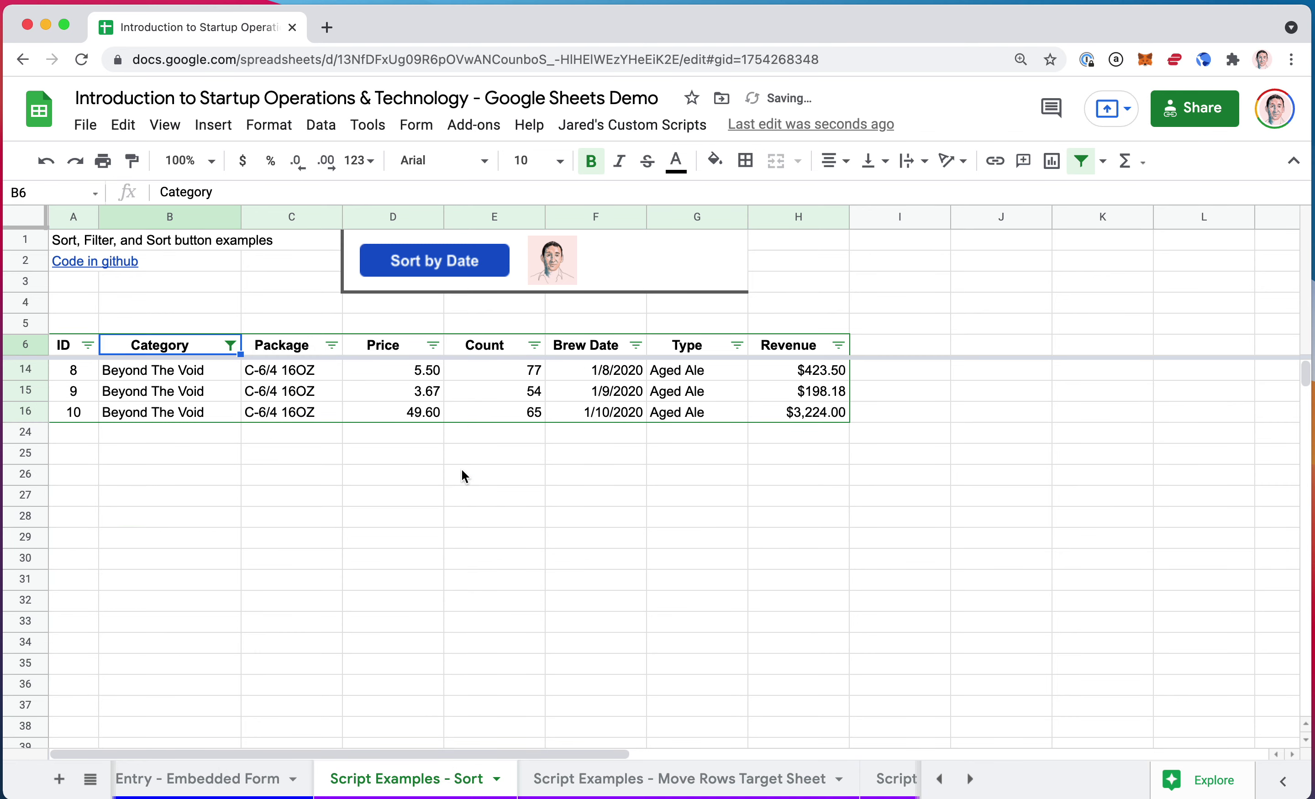
Filter the Price column by condition to show only values greater than 5
{"action": "left_click", "coordinate": [434, 348]}
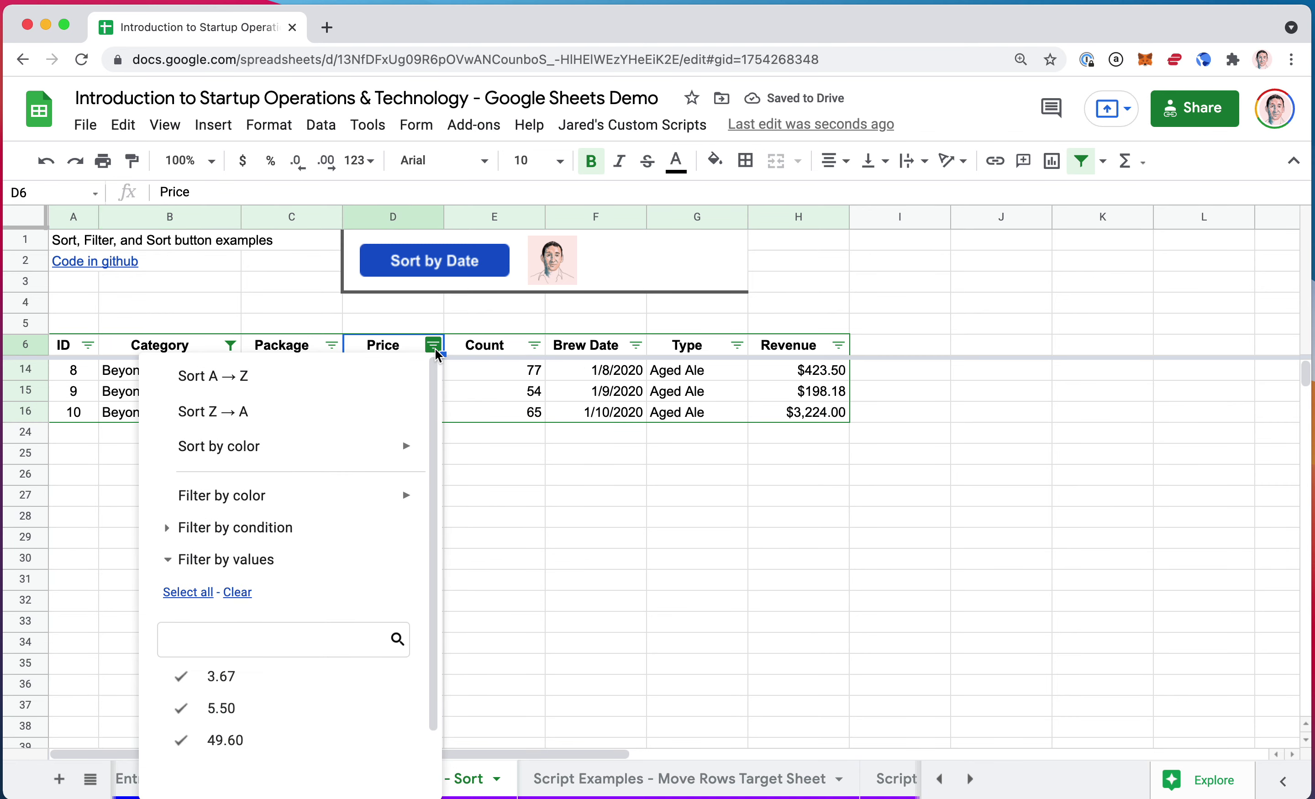
{"action": "scroll", "coordinate": [301, 500], "scroll_direction": "down", "scroll_amount": 1}
{"action": "left_click", "coordinate": [276, 501]}
{"action": "scroll", "coordinate": [259, 505], "scroll_direction": "down", "scroll_amount": 1}
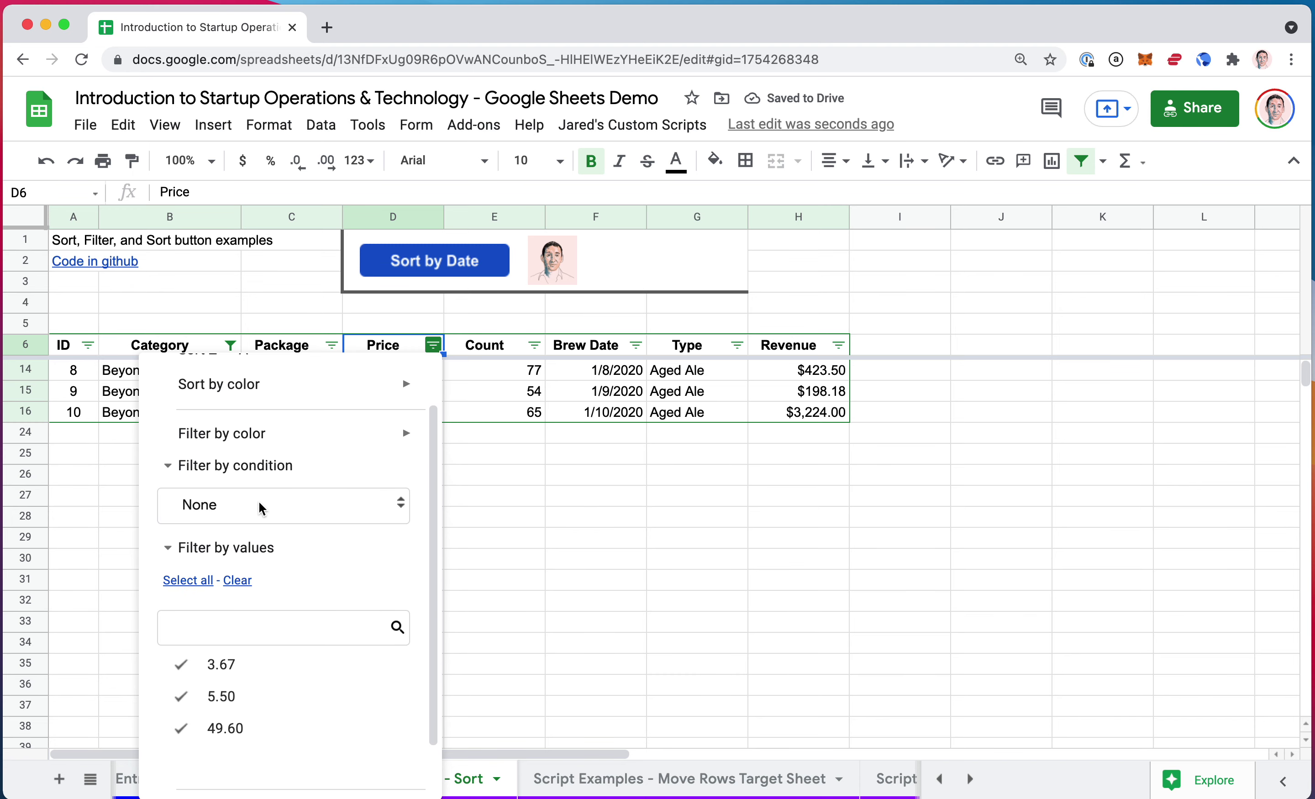
{"action": "left_click", "coordinate": [258, 506]}
{"action": "scroll", "coordinate": [260, 509], "scroll_direction": "down", "scroll_amount": 3}
{"action": "scroll", "coordinate": [261, 510], "scroll_direction": "down", "scroll_amount": 5}
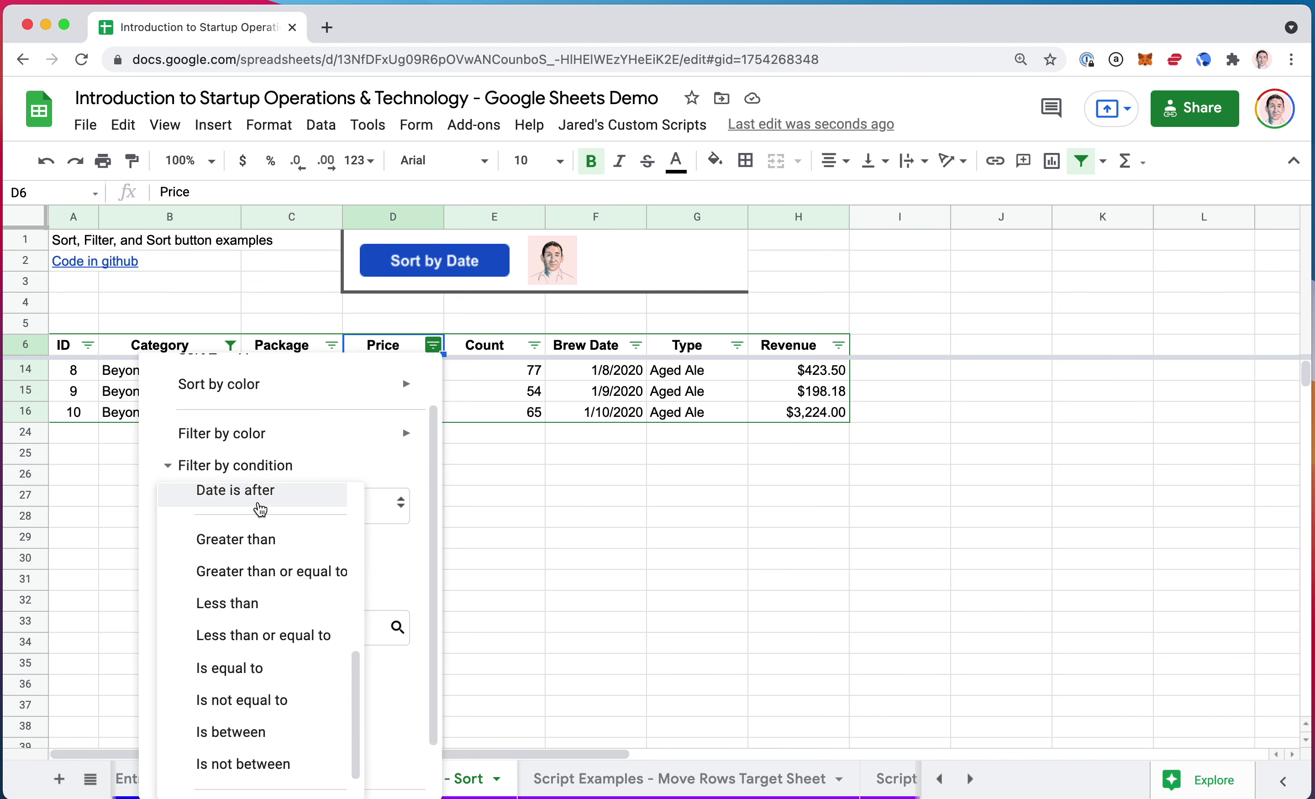
{"action": "left_click", "coordinate": [261, 536]}
{"action": "left_click", "coordinate": [278, 560]}
{"action": "type", "text": "5"}
{"action": "scroll", "coordinate": [318, 604], "scroll_direction": "down", "scroll_amount": 2}
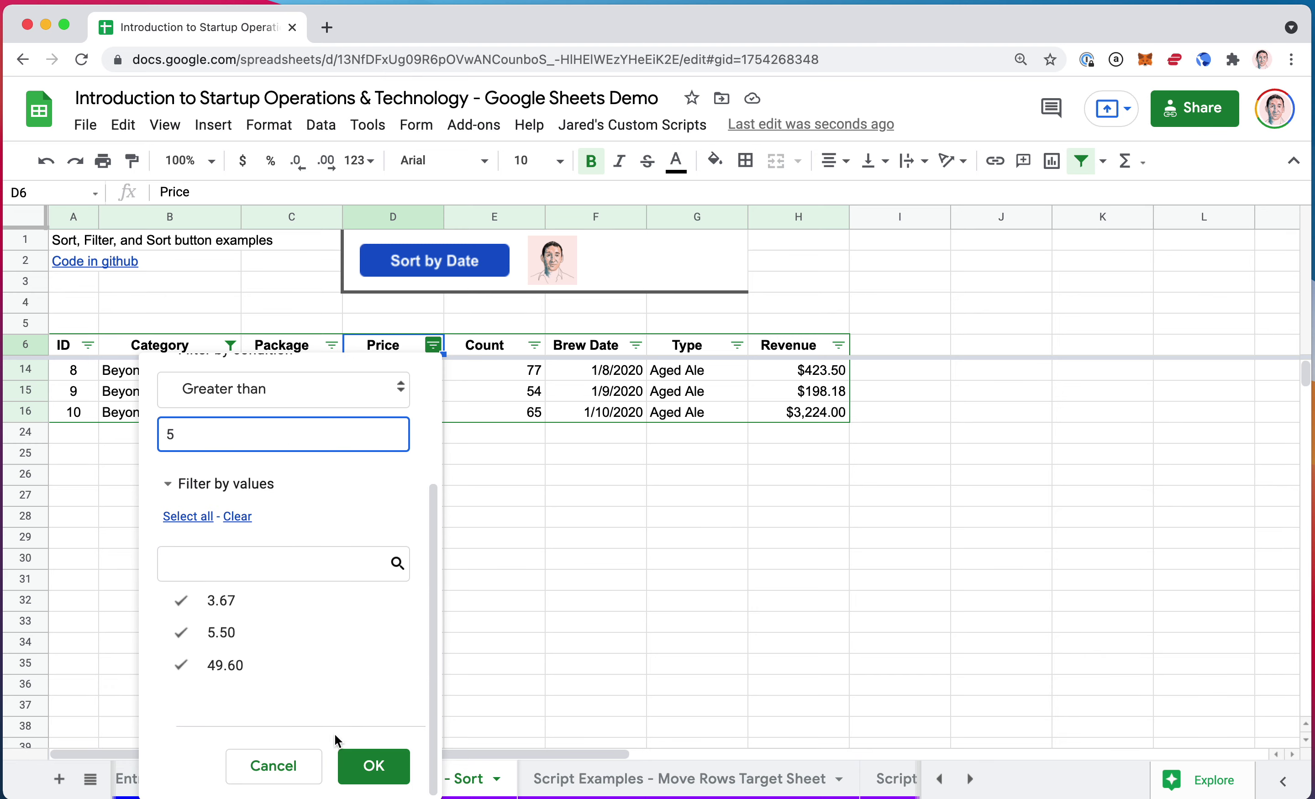
{"action": "left_click", "coordinate": [372, 765]}
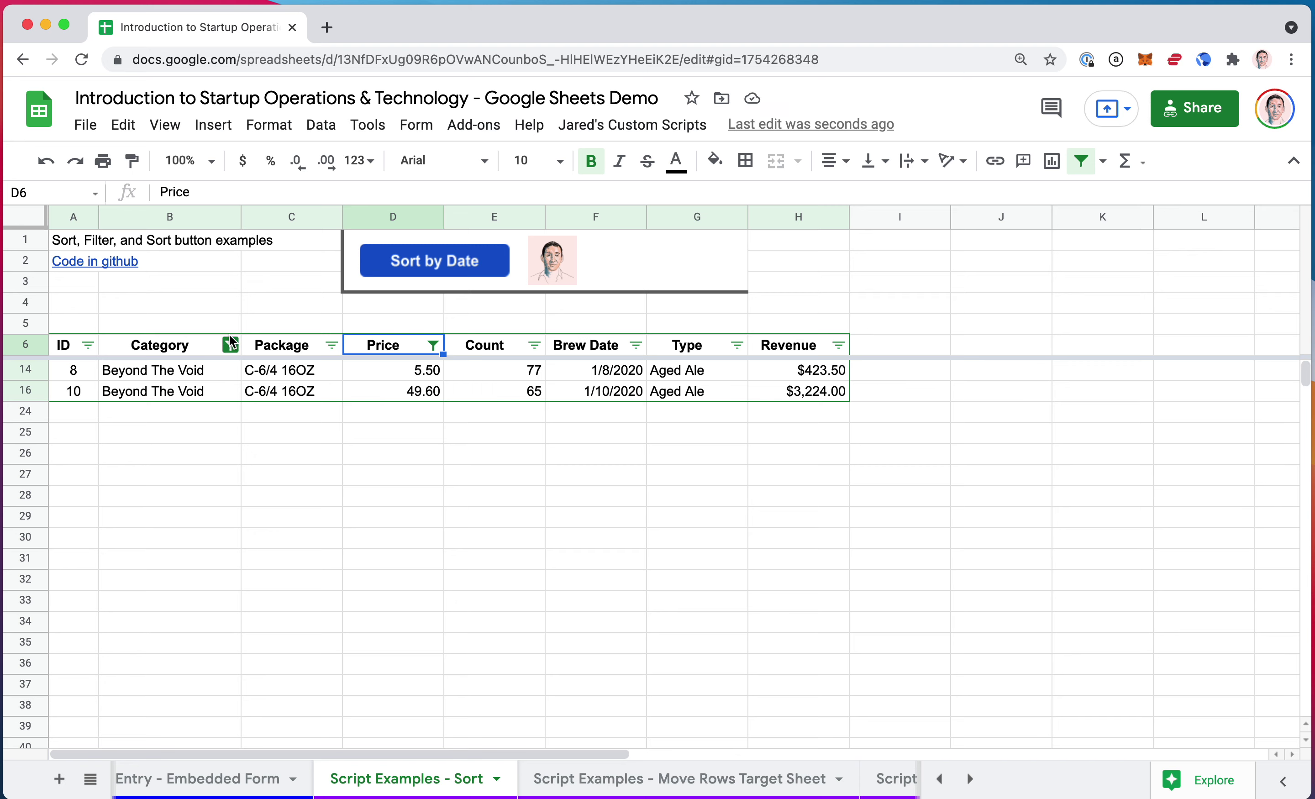
Turn off the table's filter and select the ID header cell
{"action": "left_click", "coordinate": [320, 125]}
{"action": "left_click", "coordinate": [351, 274]}
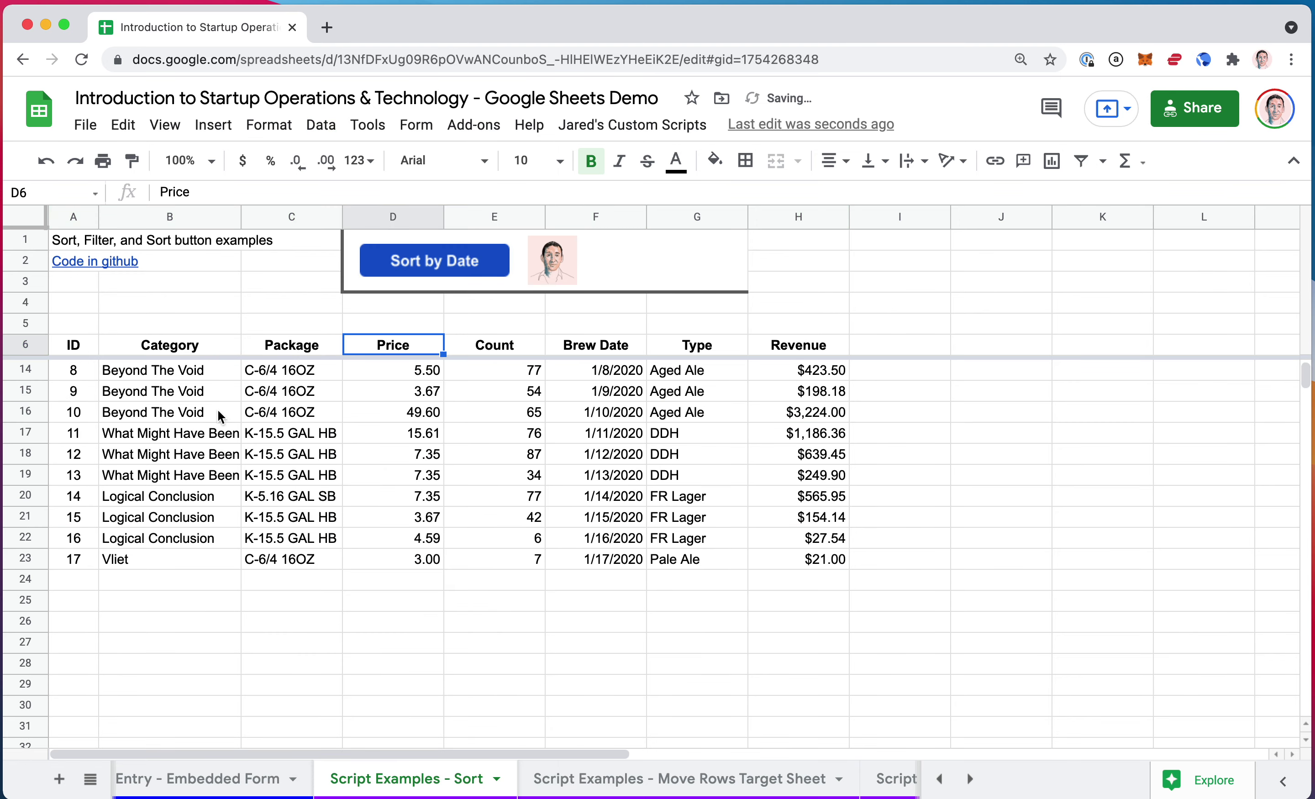
{"action": "left_click", "coordinate": [82, 341]}
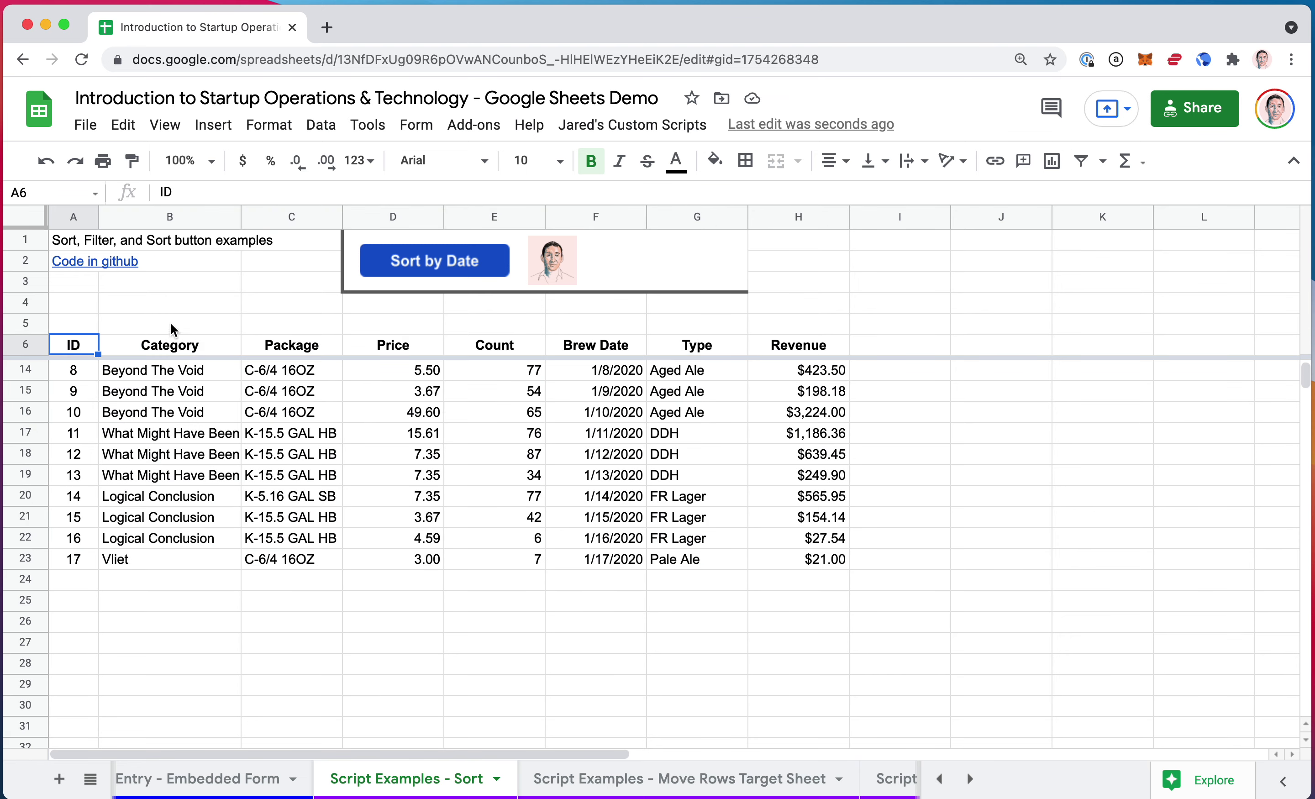
Select the whole table range A6:H23 and create a filter on it
{"action": "key", "text": "Right"}
{"action": "key", "text": "Right"}
{"action": "key", "text": "Left"}
{"action": "key", "text": "Left"}
{"action": "key", "text": "super+a"}
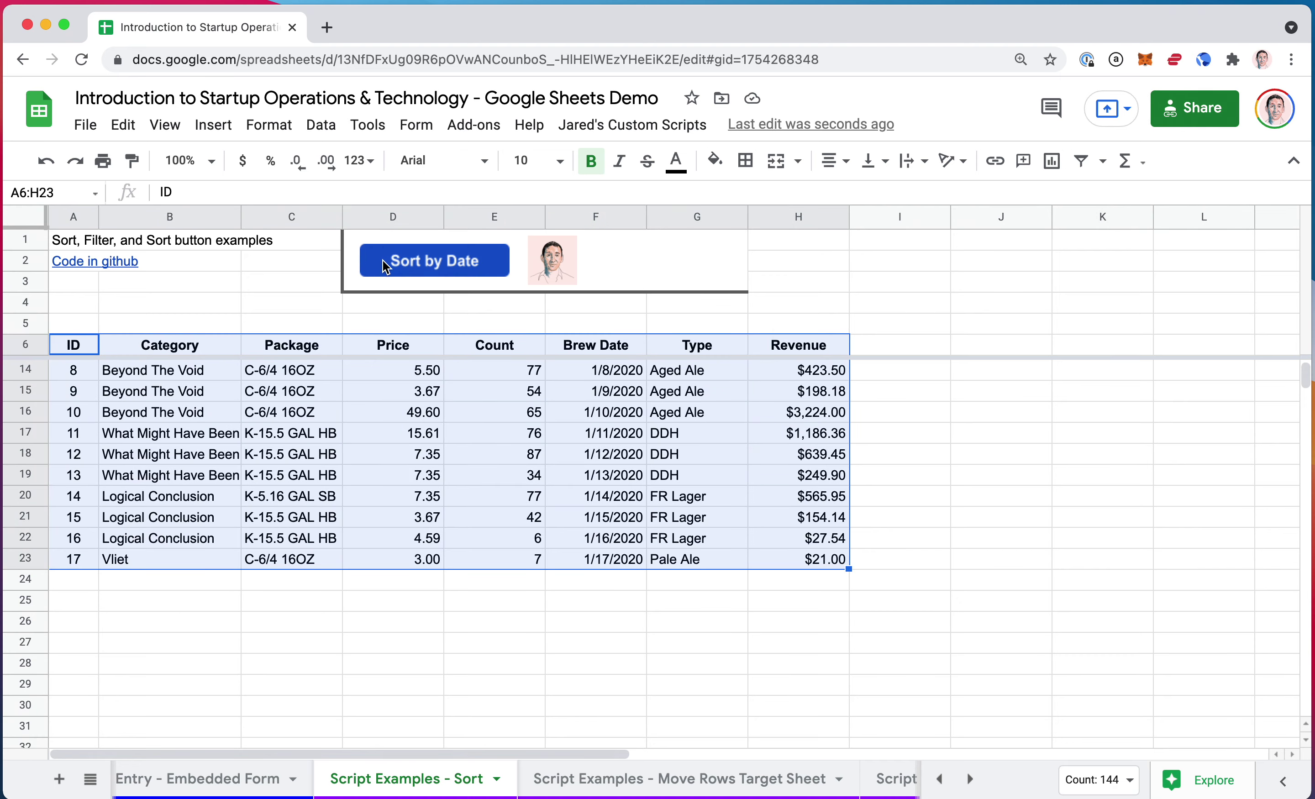
{"action": "left_click", "coordinate": [322, 129]}
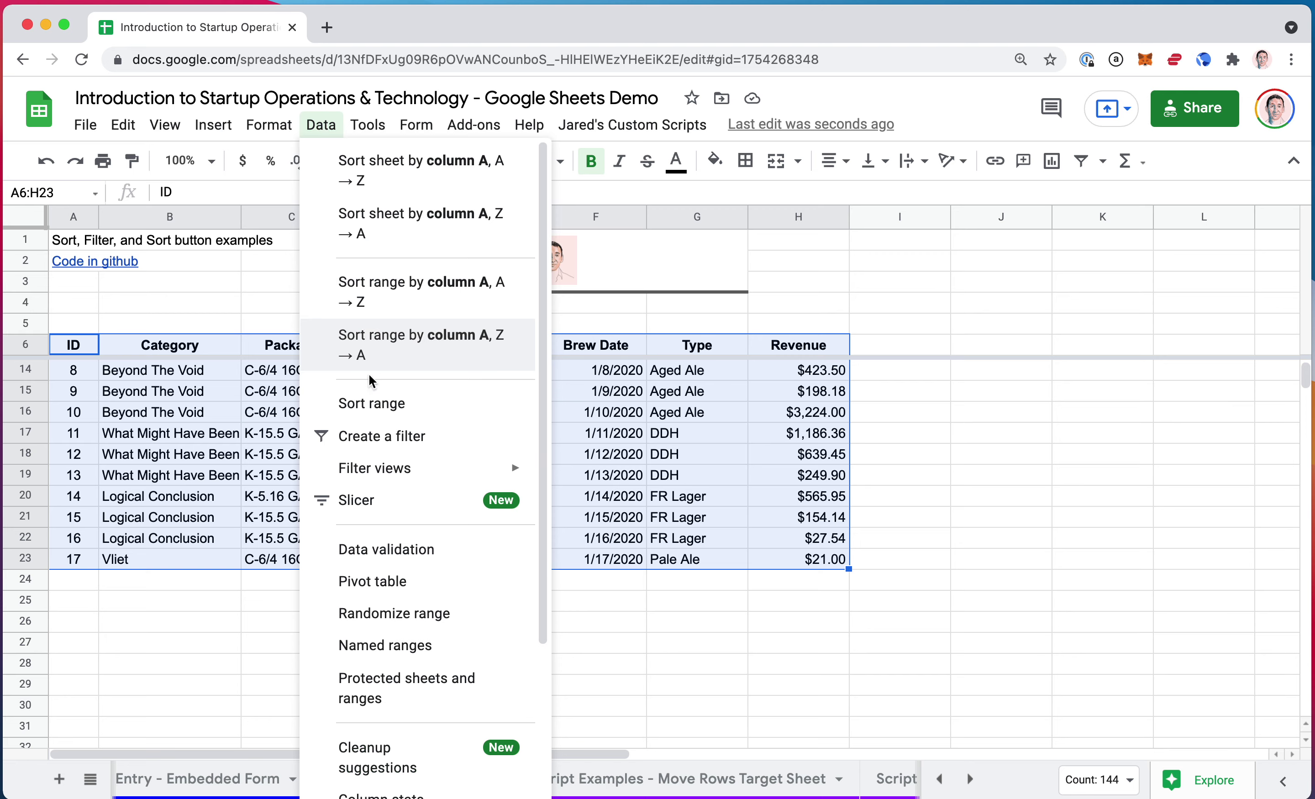
{"action": "left_click", "coordinate": [372, 437]}
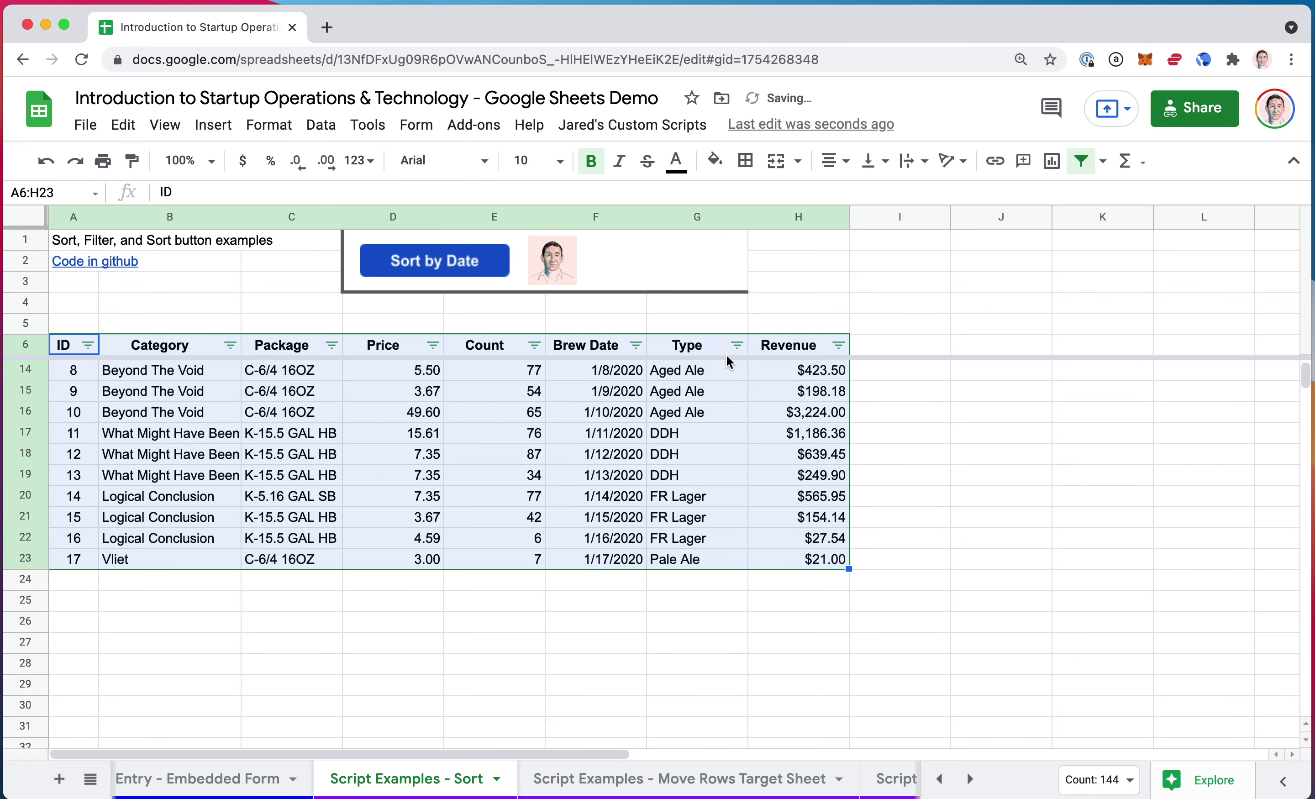
Examine the Type column's filter-by-condition choices, including the text and date conditions, without applying one
{"action": "left_click", "coordinate": [738, 345]}
{"action": "mouse_move", "coordinate": [587, 516]}
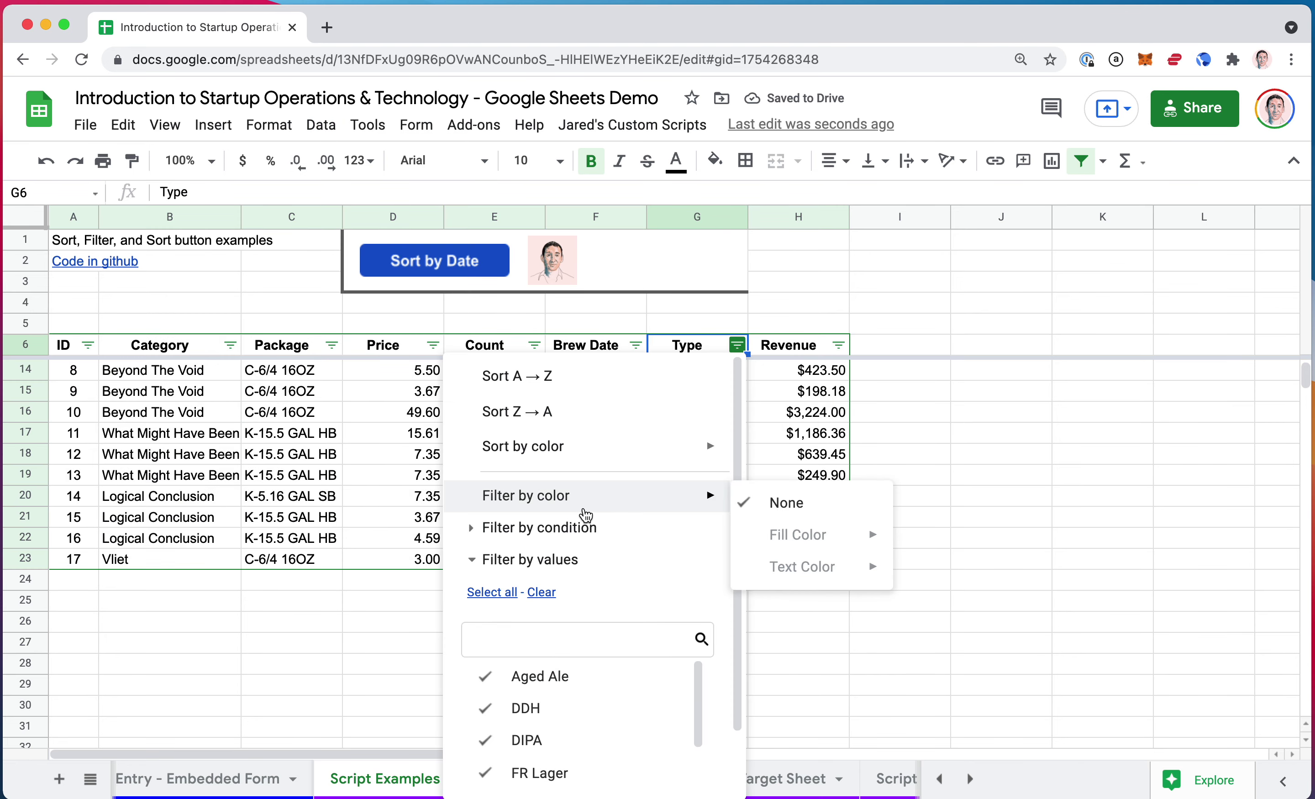
{"action": "left_click", "coordinate": [472, 529]}
{"action": "scroll", "coordinate": [540, 540], "scroll_direction": "down", "scroll_amount": 3}
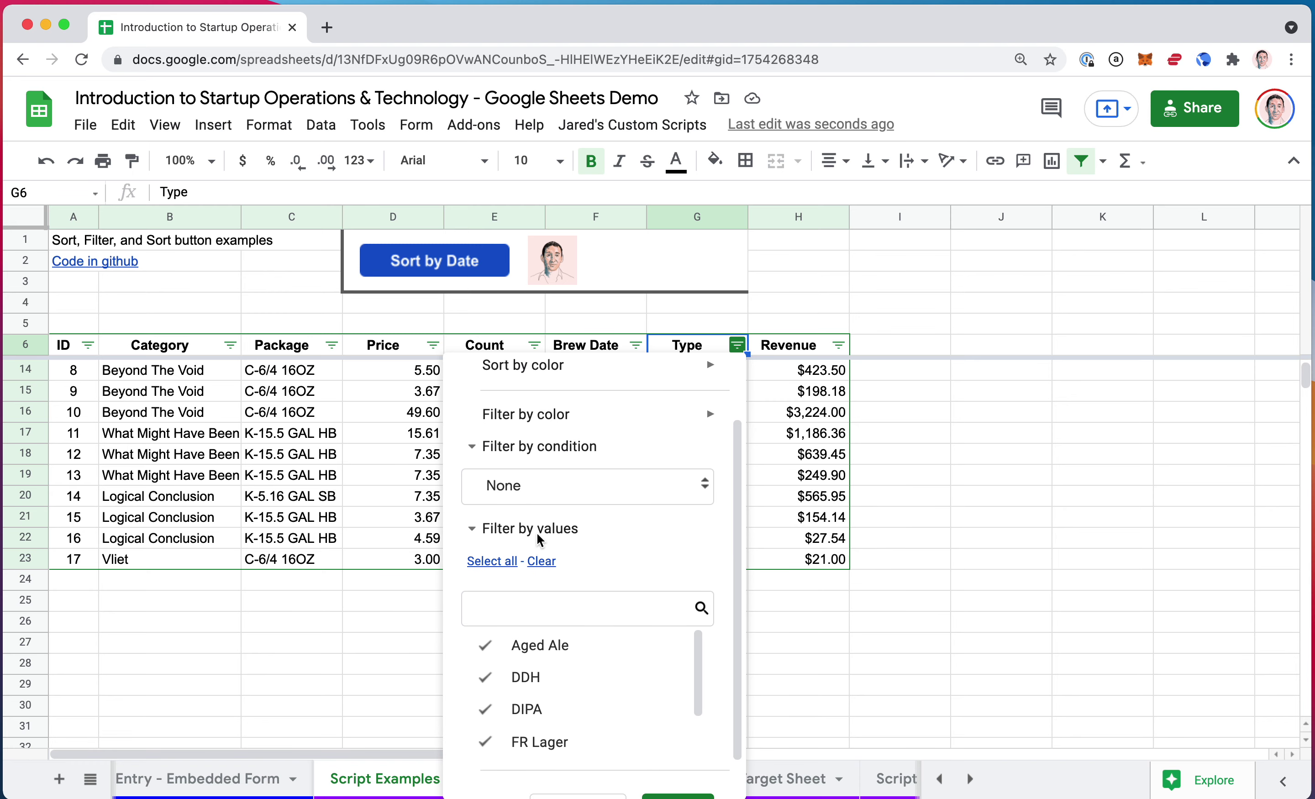
{"action": "left_click", "coordinate": [587, 505]}
{"action": "scroll", "coordinate": [583, 536], "scroll_direction": "down", "scroll_amount": 5}
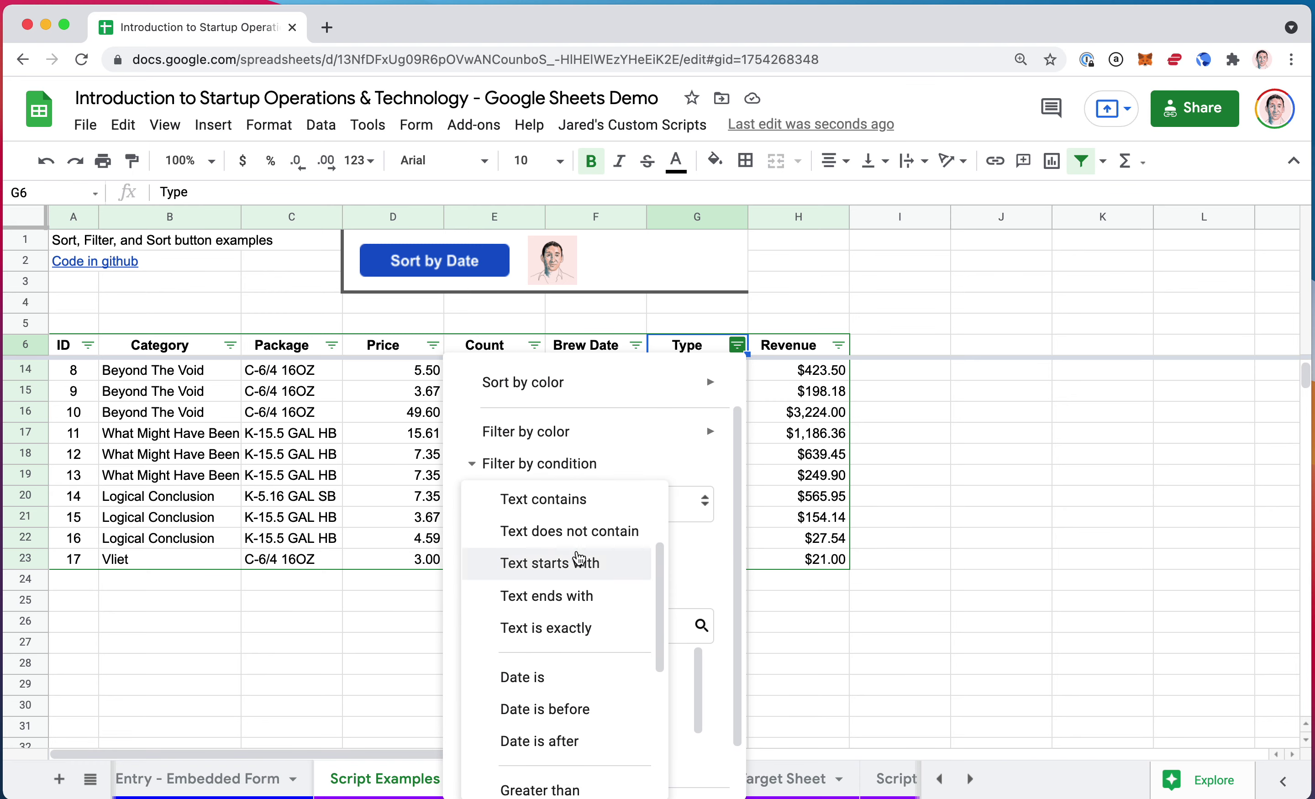
{"action": "left_click", "coordinate": [334, 499]}
{"action": "left_click", "coordinate": [318, 440]}
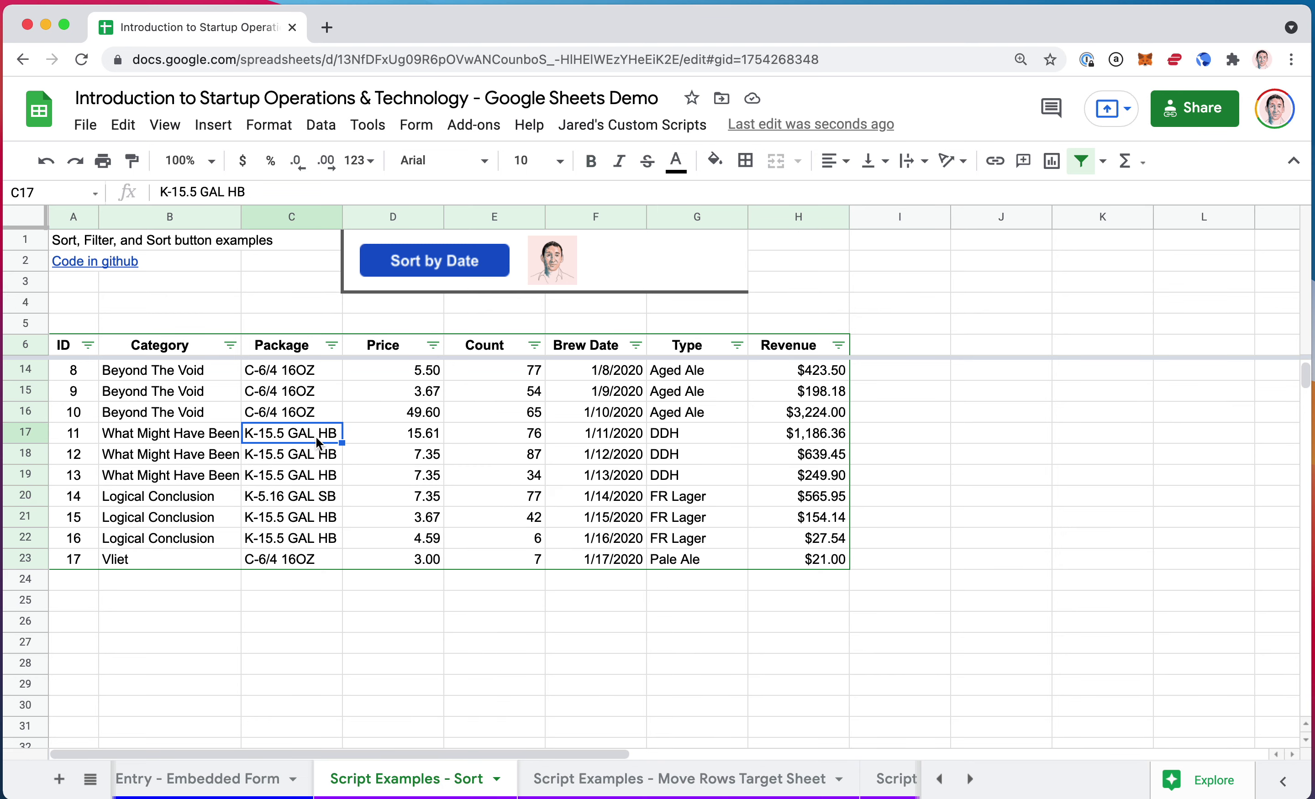
Switch to the Master Table - Database - Products sheet and look through its product rows
{"action": "scroll", "coordinate": [401, 779], "scroll_direction": "left", "scroll_amount": 10}
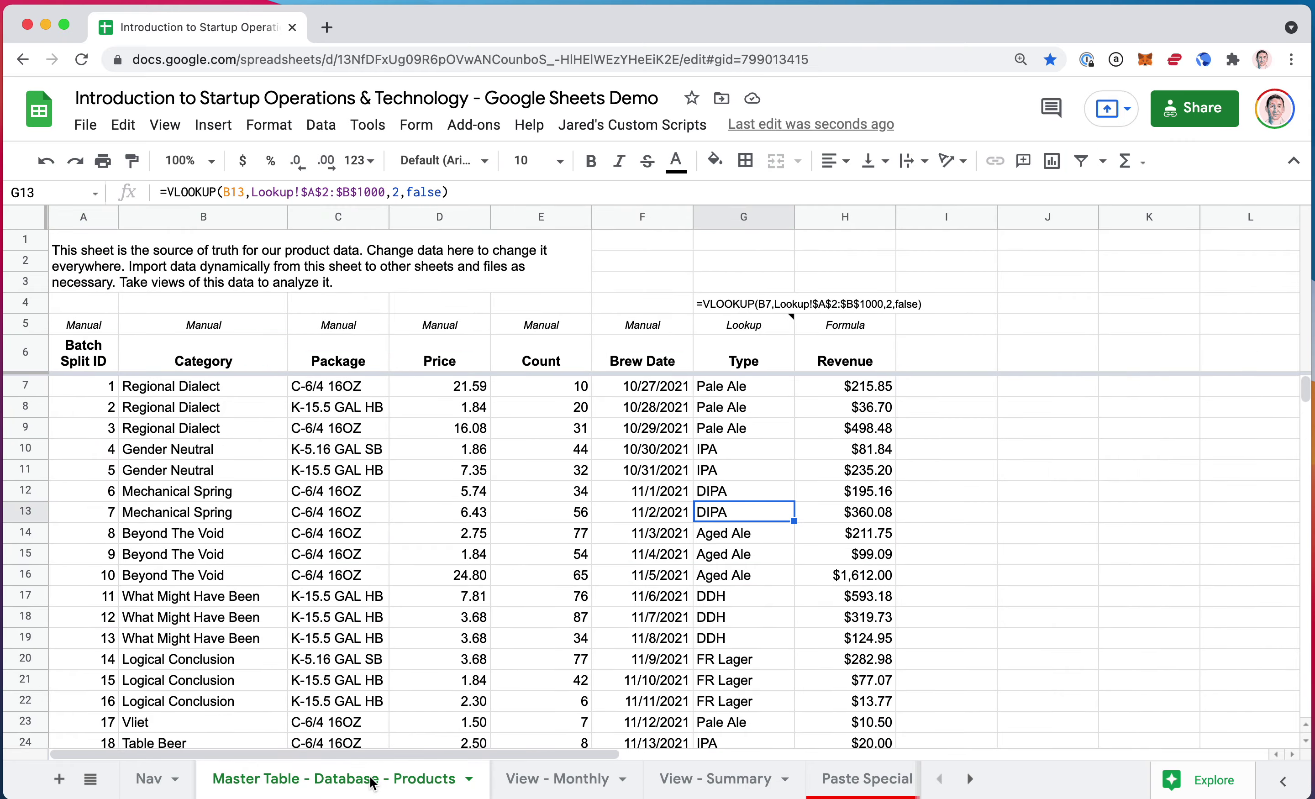
{"action": "left_click", "coordinate": [237, 559]}
{"action": "scroll", "coordinate": [232, 487], "scroll_direction": "down", "scroll_amount": 20}
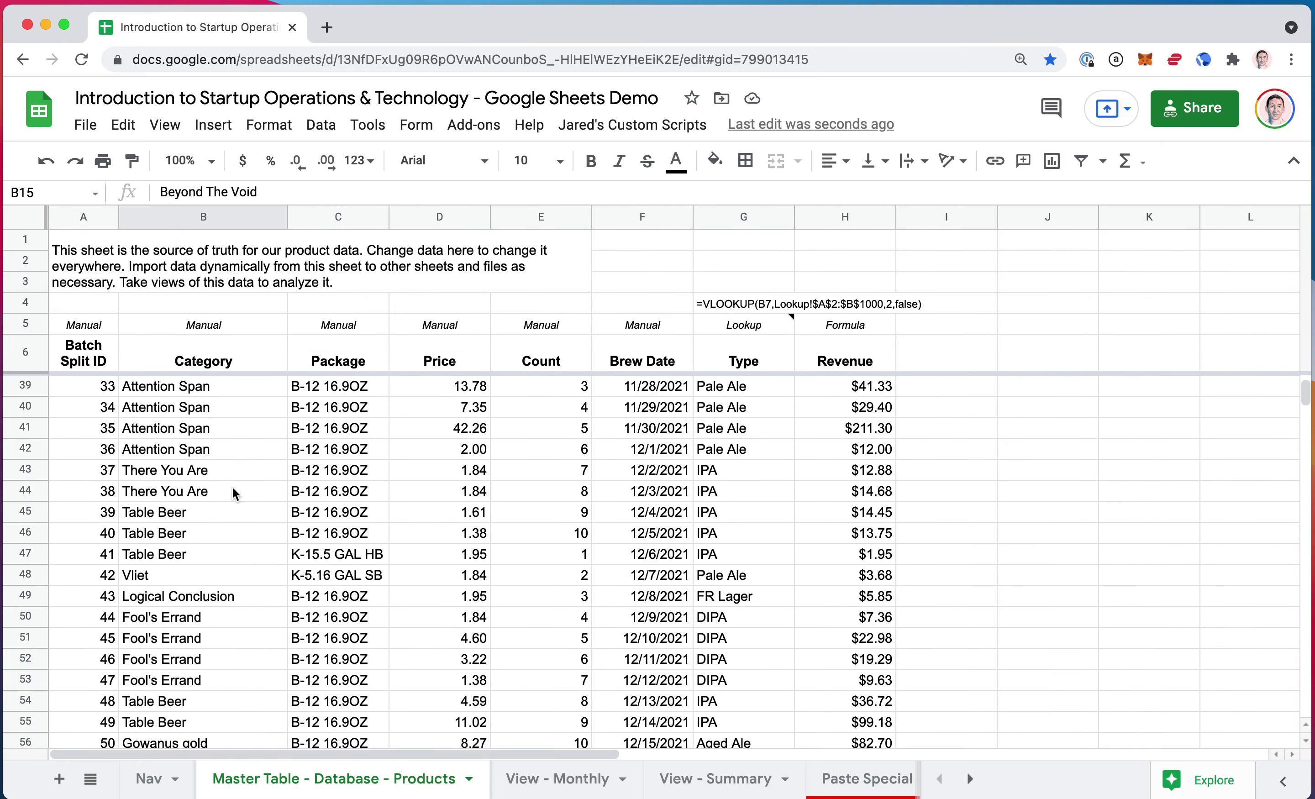
{"action": "scroll", "coordinate": [232, 487], "scroll_direction": "up", "scroll_amount": 4}
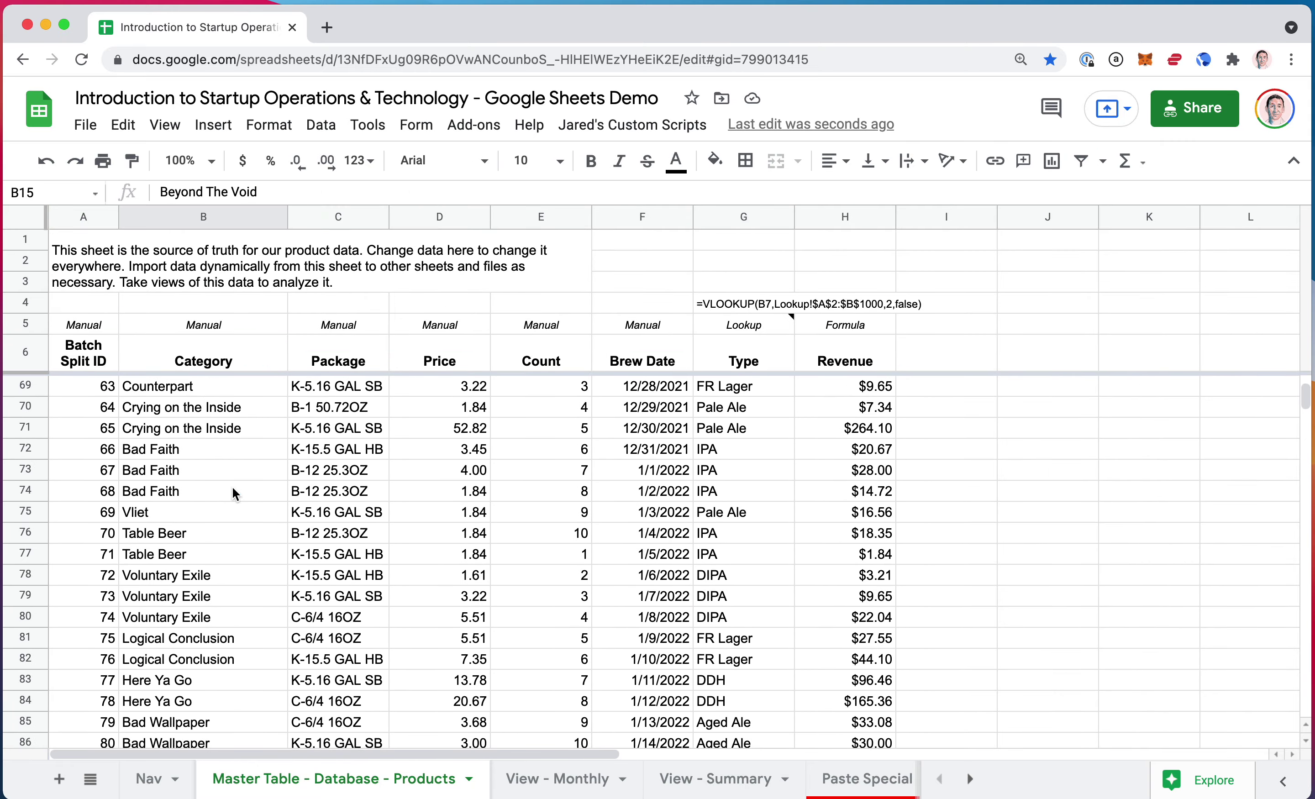
{"action": "left_click", "coordinate": [189, 408]}
{"action": "left_click", "coordinate": [183, 487]}
{"action": "left_click", "coordinate": [354, 486]}
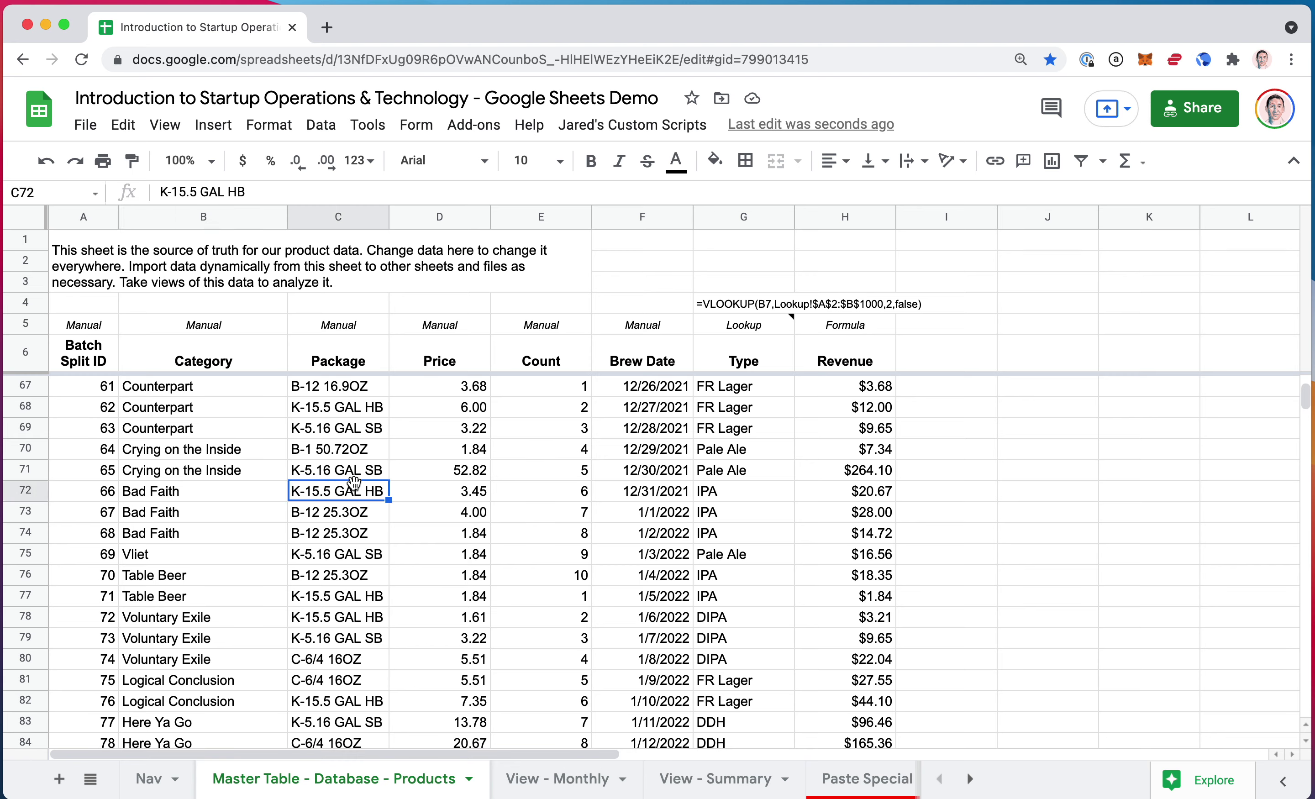
Select the product table A6:H1584 from the Batch Split ID header and create a filter on it
{"action": "left_click", "coordinate": [91, 356]}
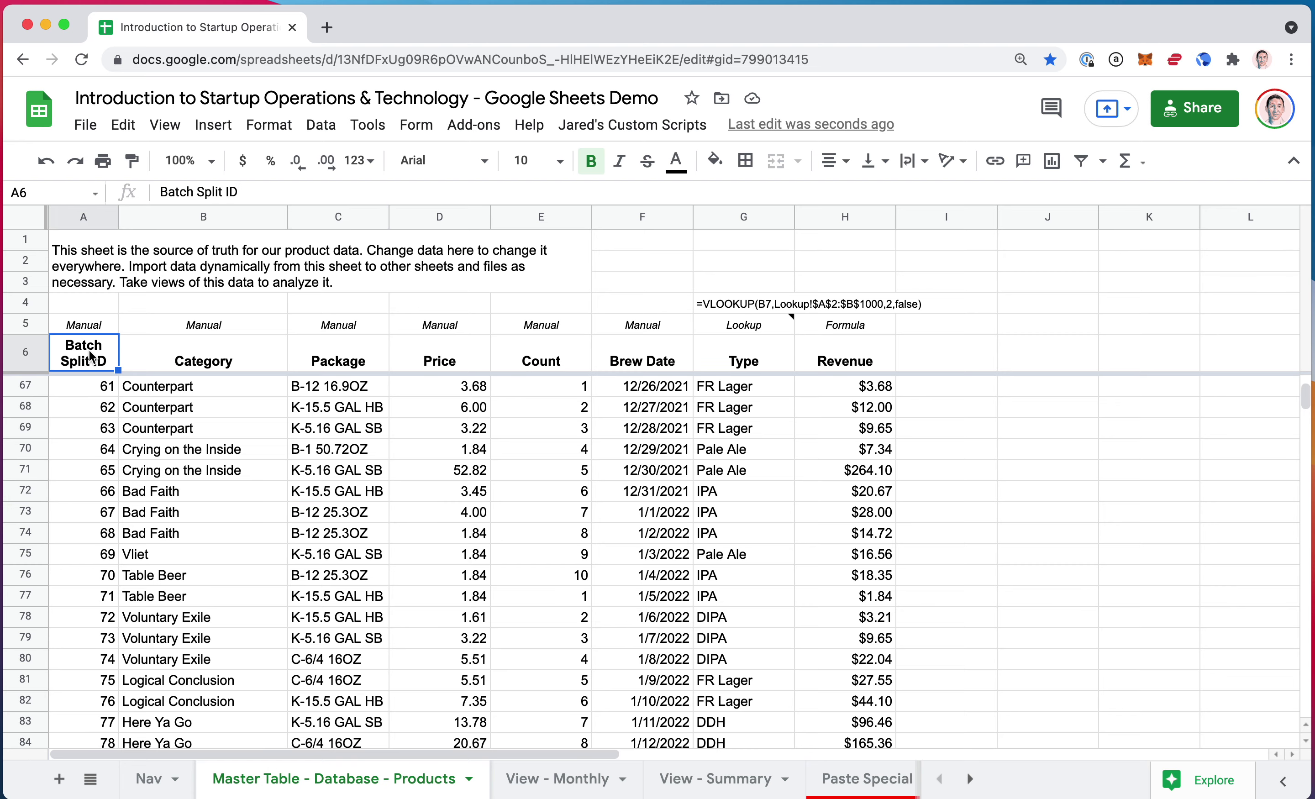
{"action": "key", "text": "super+shift+Down"}
{"action": "key", "text": "super+shift+Right"}
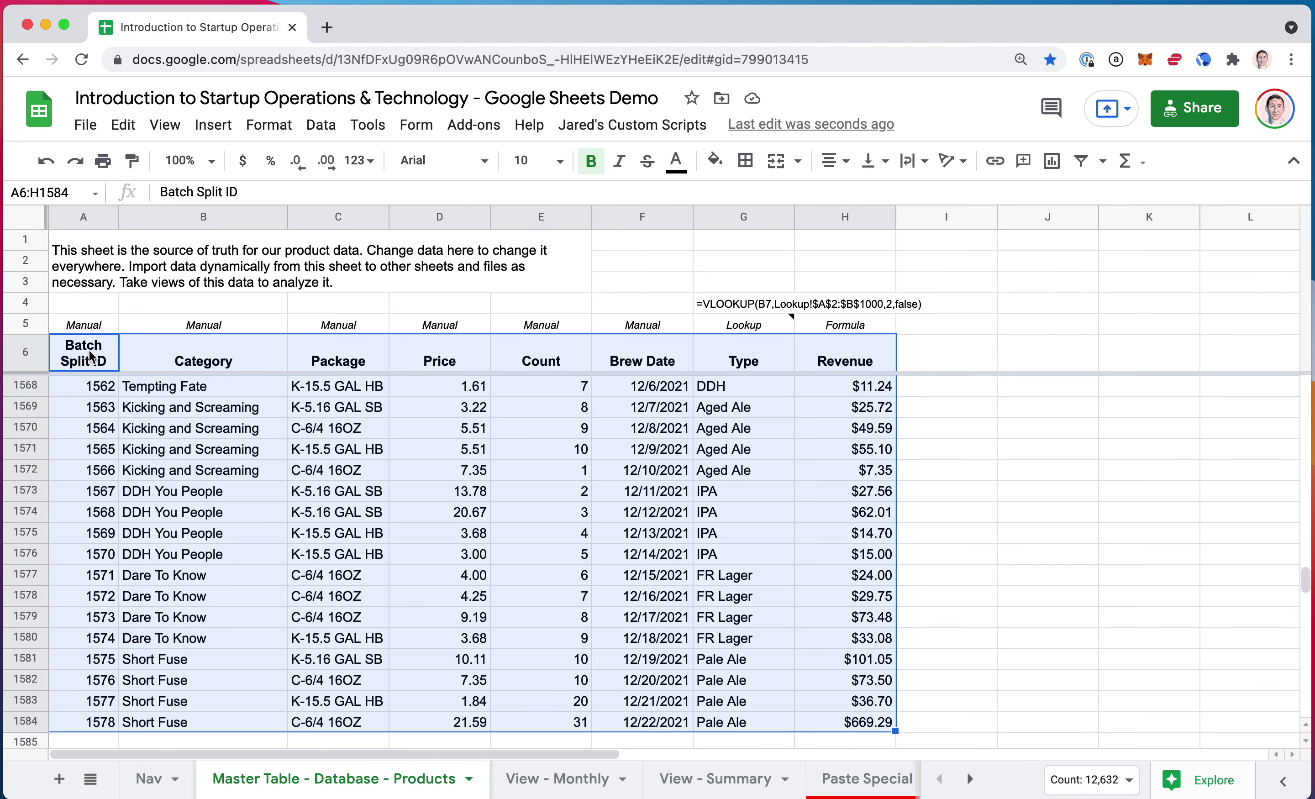
{"action": "left_click", "coordinate": [321, 128]}
{"action": "left_click", "coordinate": [384, 435]}
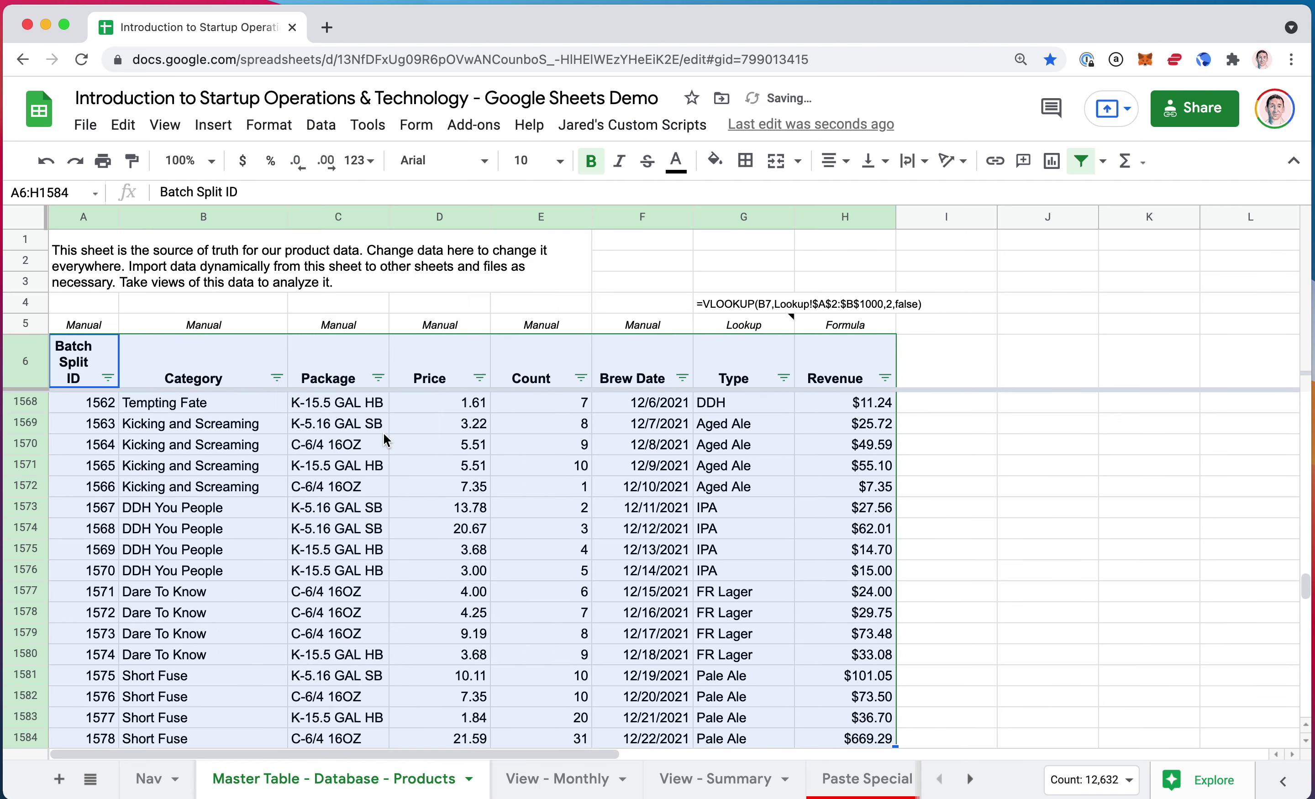
Filter the Category column by values to show only A Supposedly Fun Thing
{"action": "left_click", "coordinate": [277, 378]}
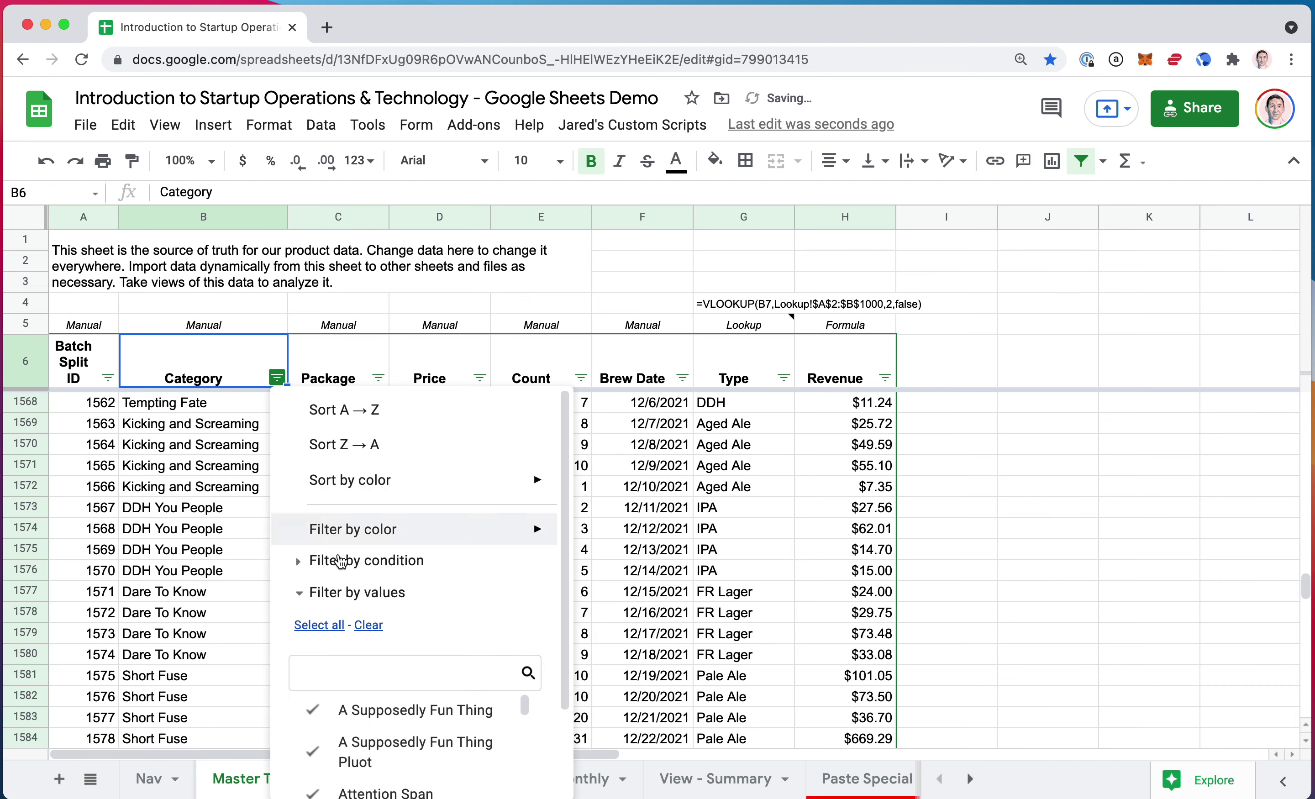
{"action": "scroll", "coordinate": [339, 560], "scroll_direction": "down", "scroll_amount": 3}
{"action": "left_click", "coordinate": [368, 523]}
{"action": "left_click", "coordinate": [318, 607]}
{"action": "left_click", "coordinate": [505, 771]}
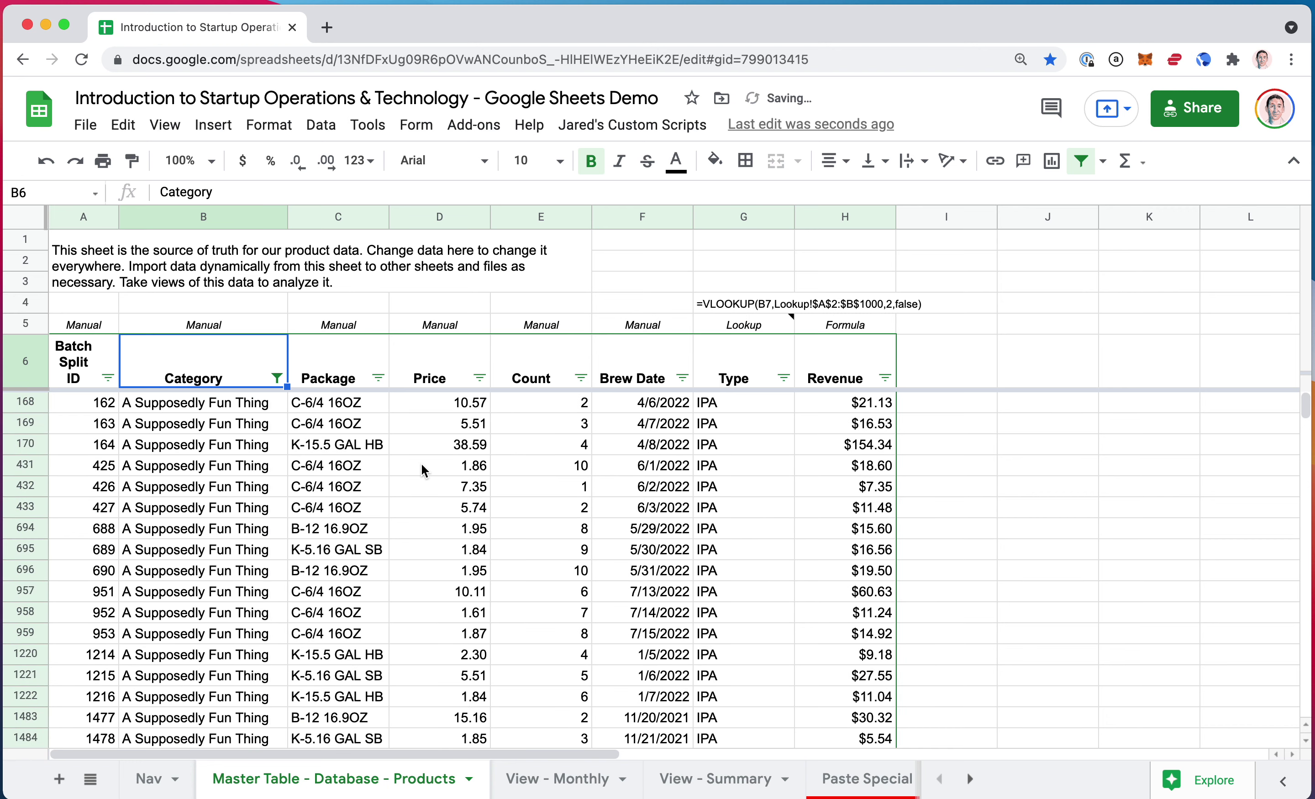
Filter the Package column by values to show only B-12 16.9OZ and C-6/4 16OZ
{"action": "left_click", "coordinate": [378, 377]}
{"action": "scroll", "coordinate": [355, 521], "scroll_direction": "down", "scroll_amount": 2}
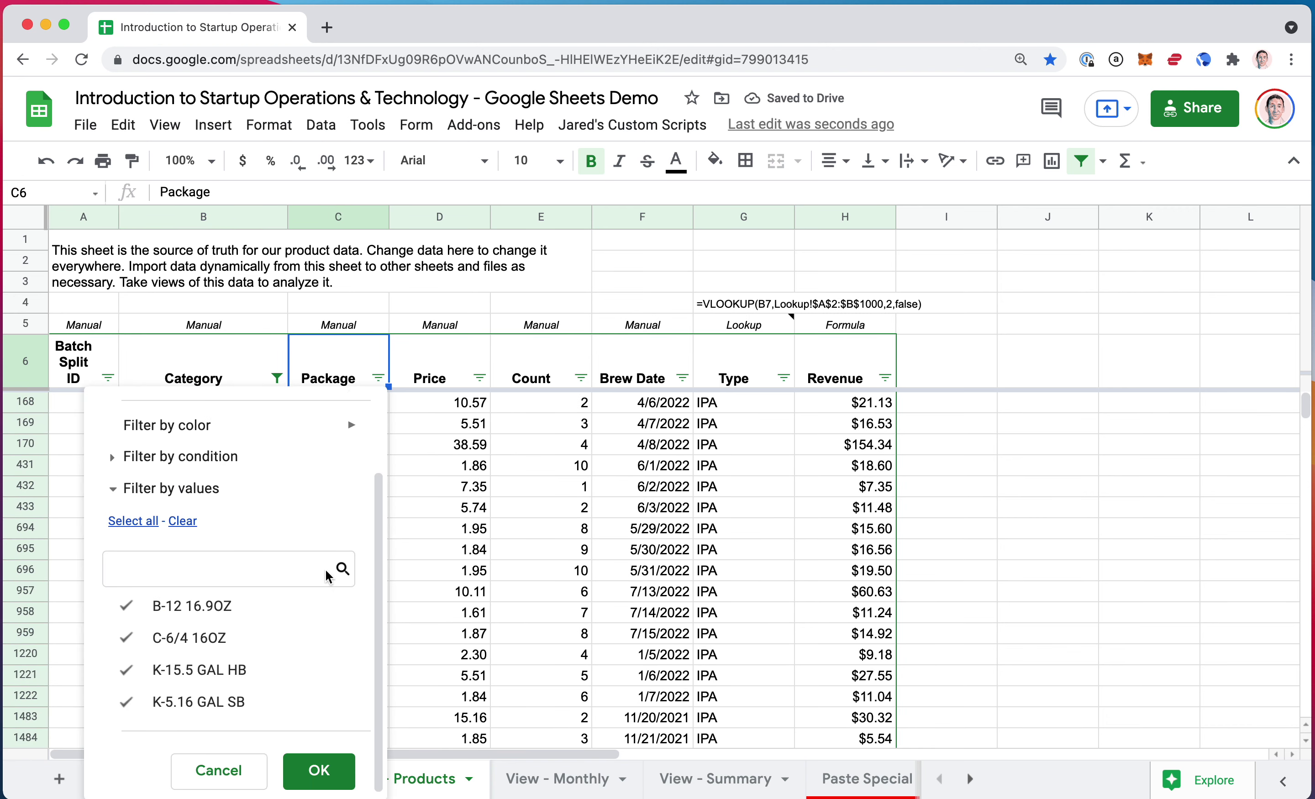
{"action": "left_click", "coordinate": [183, 516]}
{"action": "left_click", "coordinate": [135, 604]}
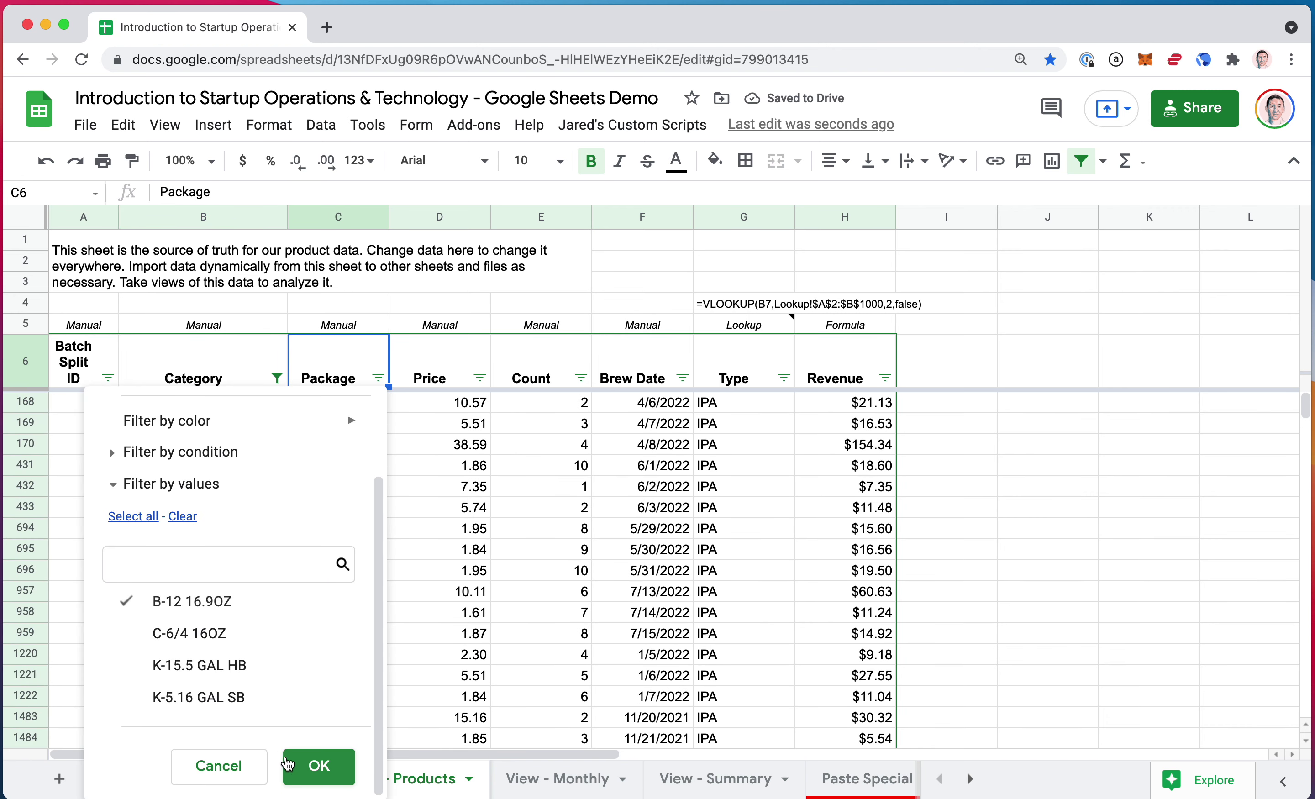
{"action": "left_click", "coordinate": [151, 631]}
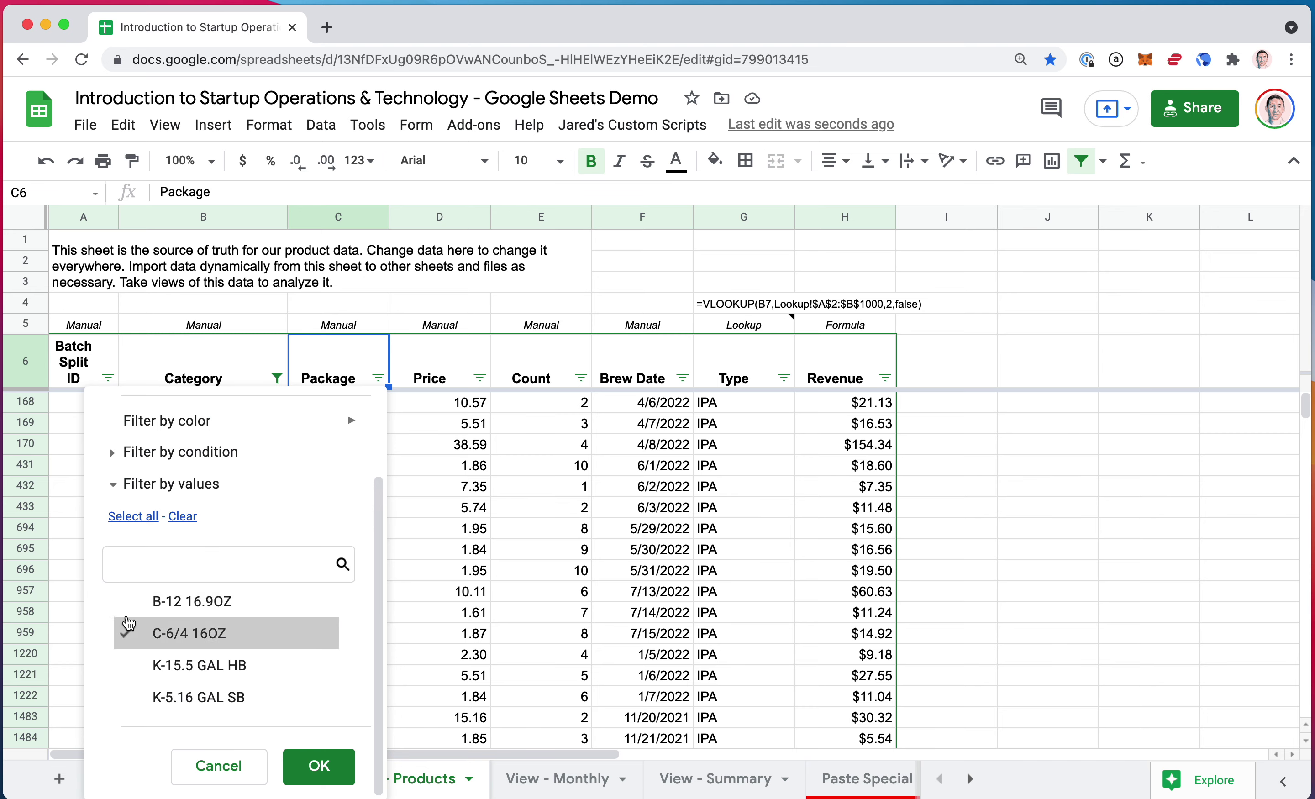
{"action": "left_click", "coordinate": [319, 766]}
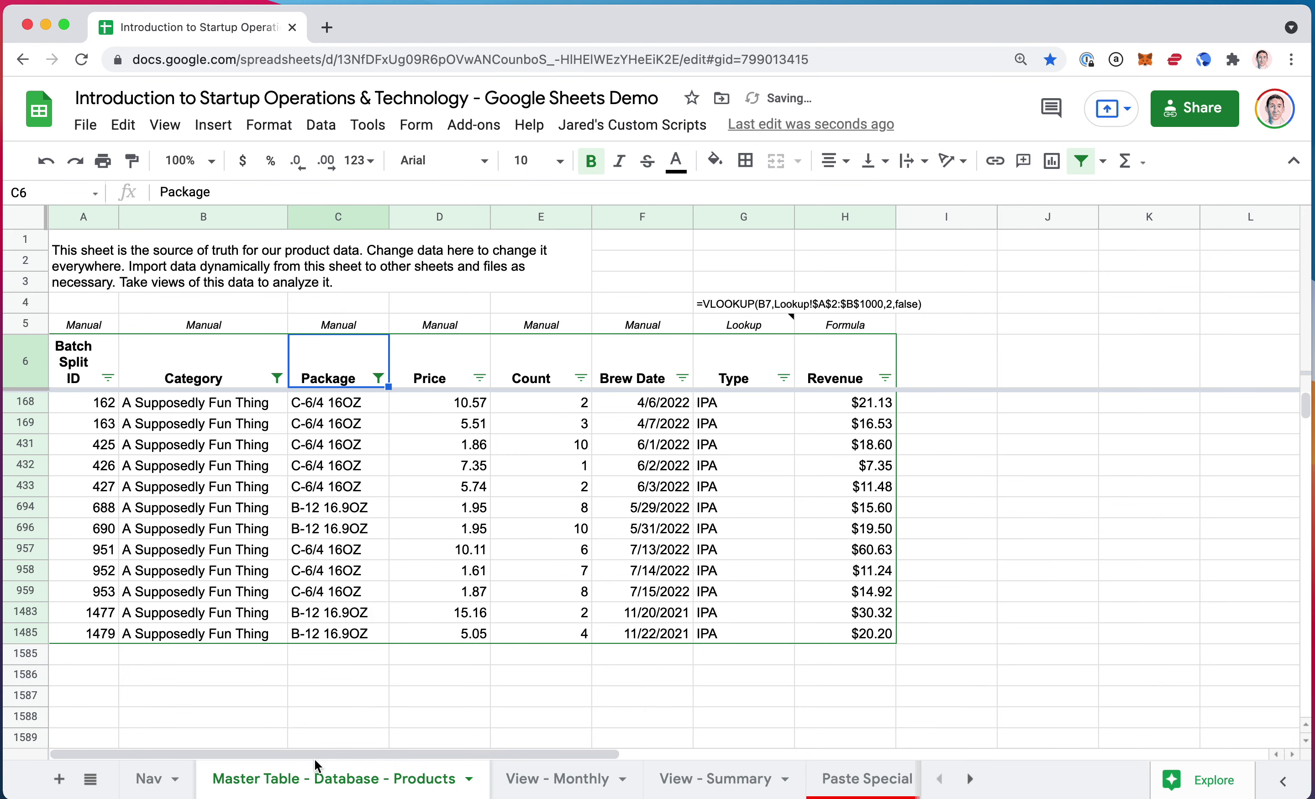
Filter the Price column by condition to show only prices less than 10
{"action": "left_click", "coordinate": [479, 378]}
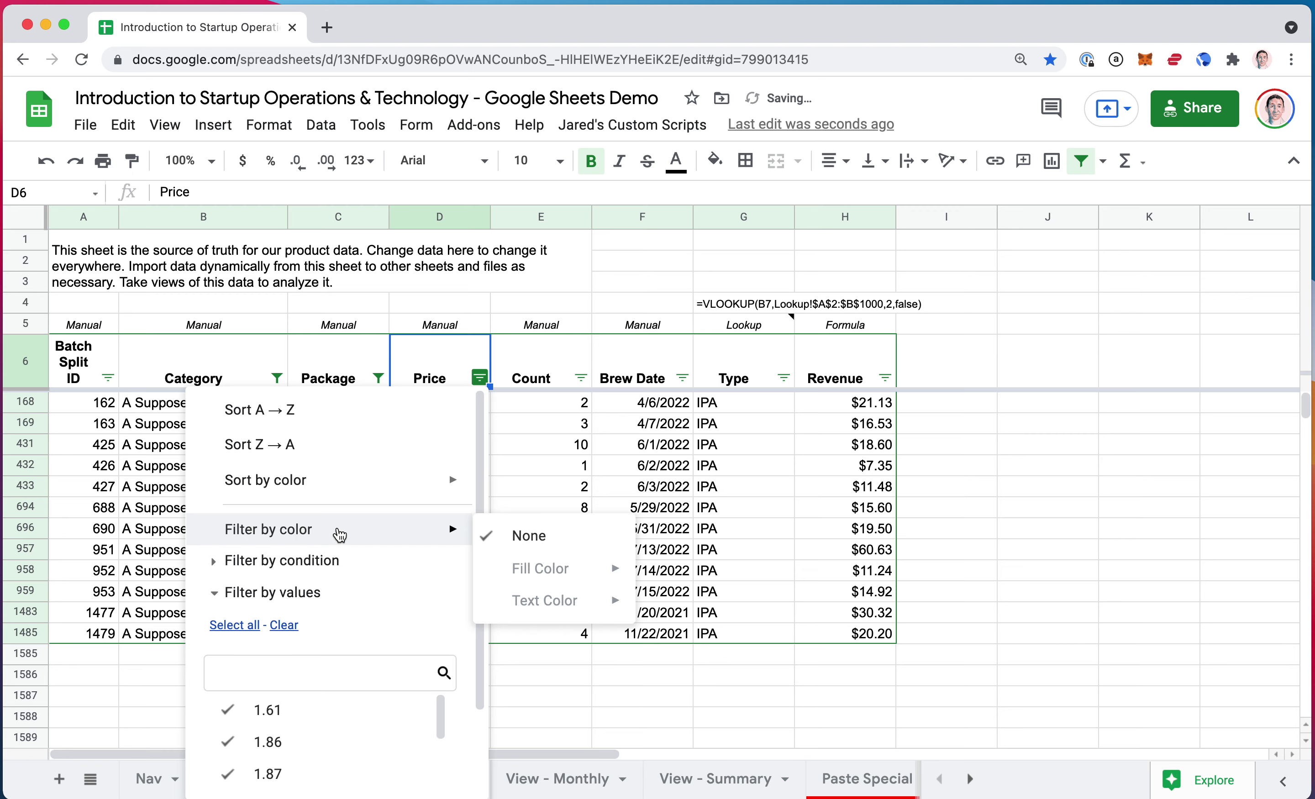
{"action": "left_click", "coordinate": [345, 560]}
{"action": "left_click", "coordinate": [330, 539]}
{"action": "scroll", "coordinate": [330, 539], "scroll_direction": "down", "scroll_amount": 10}
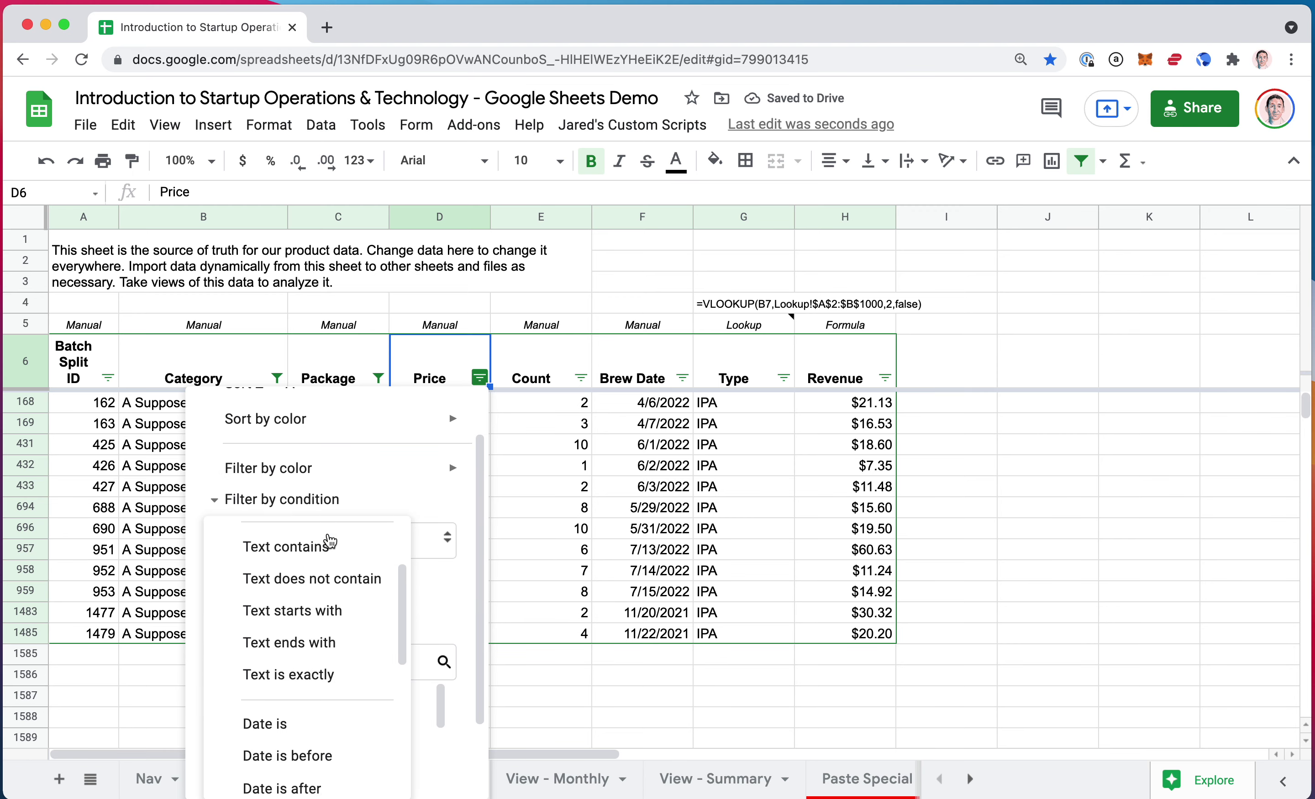
{"action": "scroll", "coordinate": [315, 598], "scroll_direction": "down", "scroll_amount": 5}
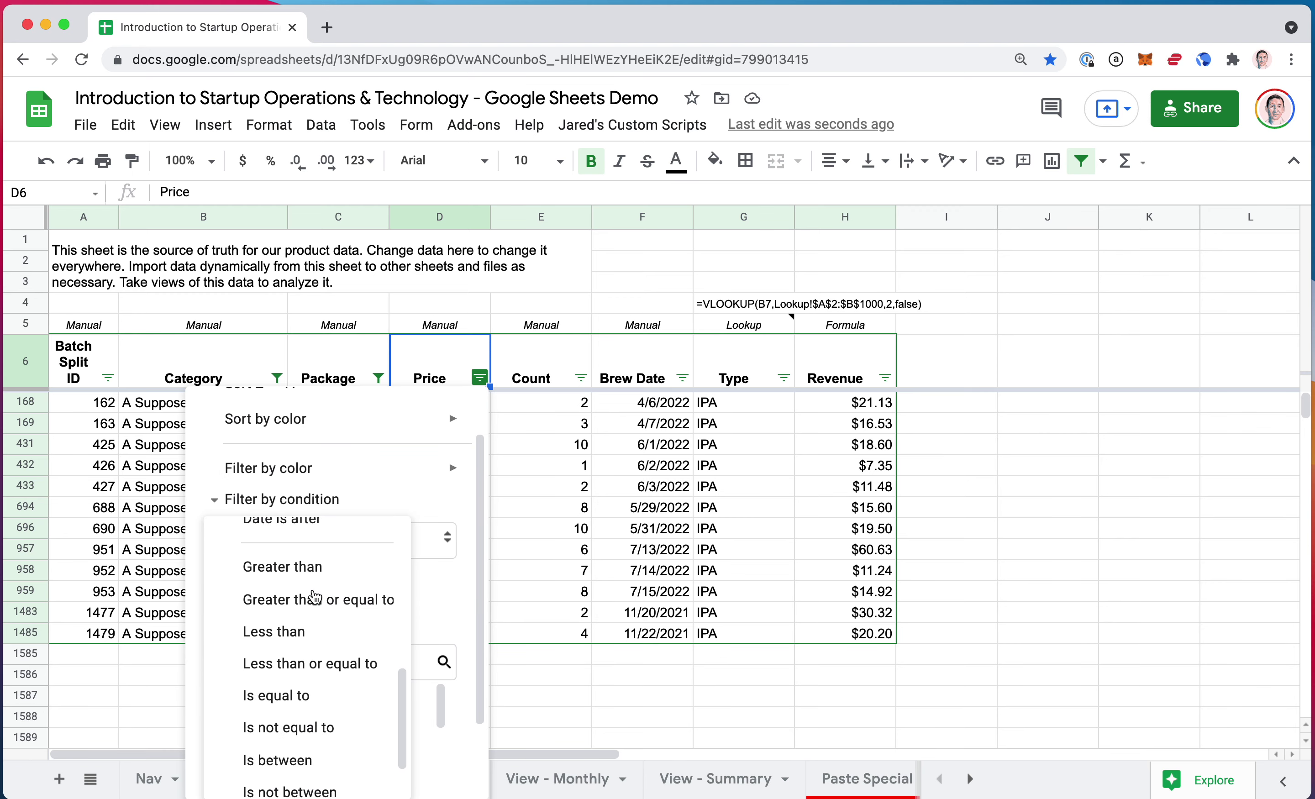
{"action": "left_click", "coordinate": [303, 566]}
{"action": "left_click", "coordinate": [331, 586]}
{"action": "type", "text": "10"}
{"action": "scroll", "coordinate": [417, 613], "scroll_direction": "down", "scroll_amount": 5}
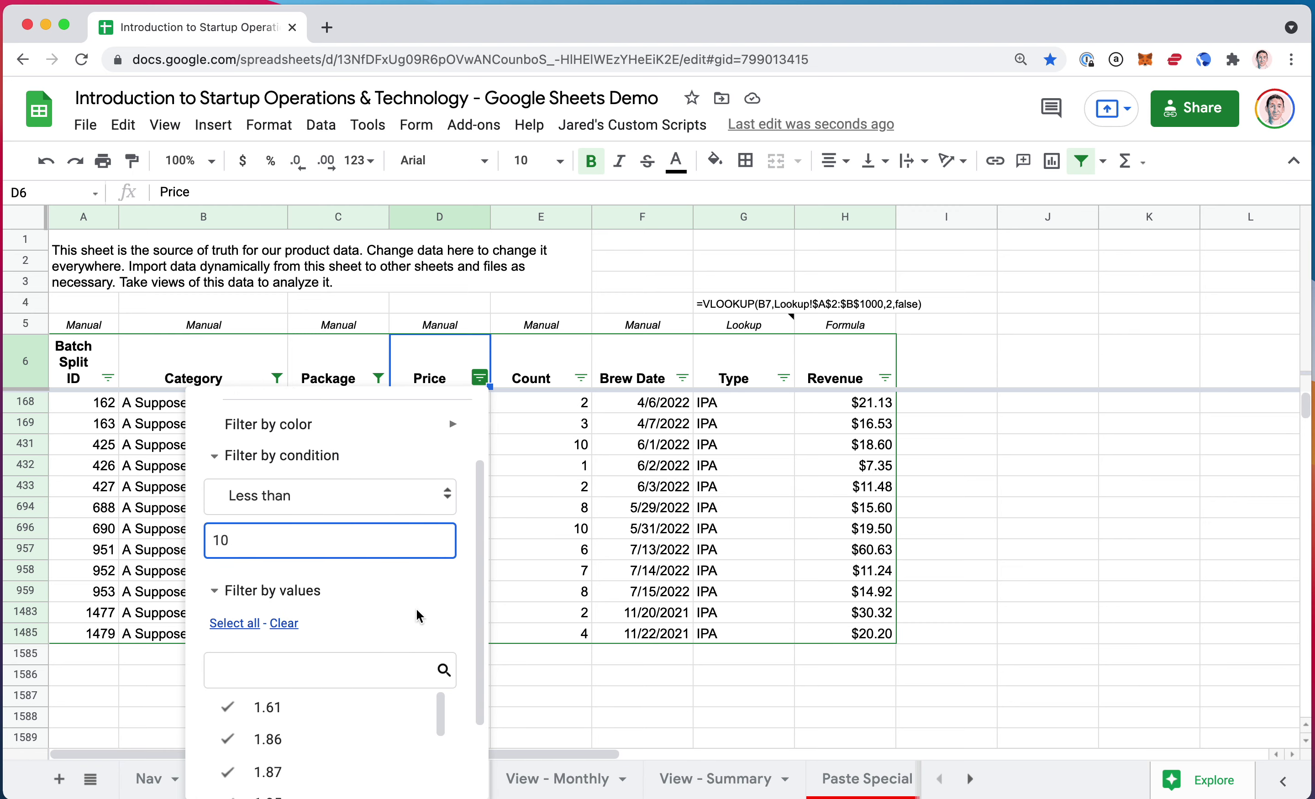
{"action": "scroll", "coordinate": [320, 698], "scroll_direction": "down", "scroll_amount": 3}
{"action": "scroll", "coordinate": [320, 698], "scroll_direction": "down", "scroll_amount": 2}
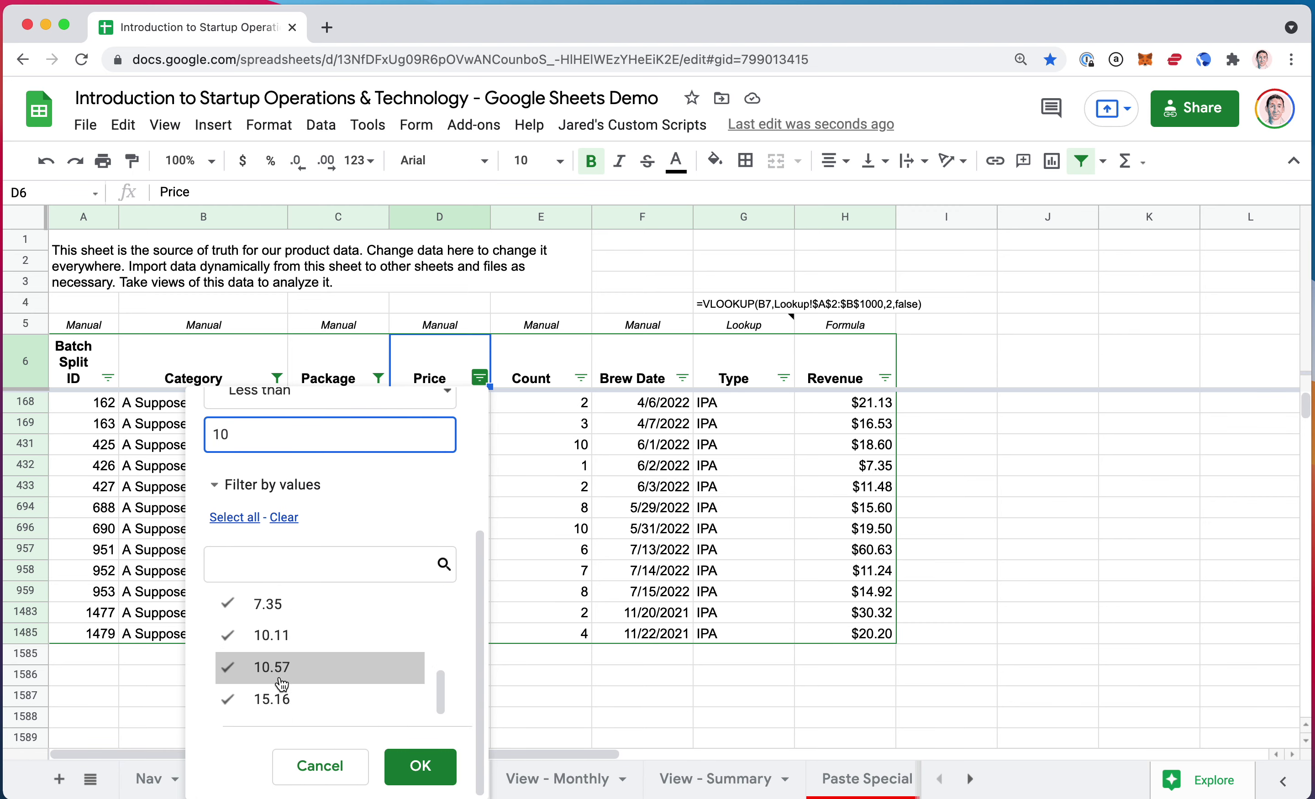
{"action": "left_click", "coordinate": [409, 765]}
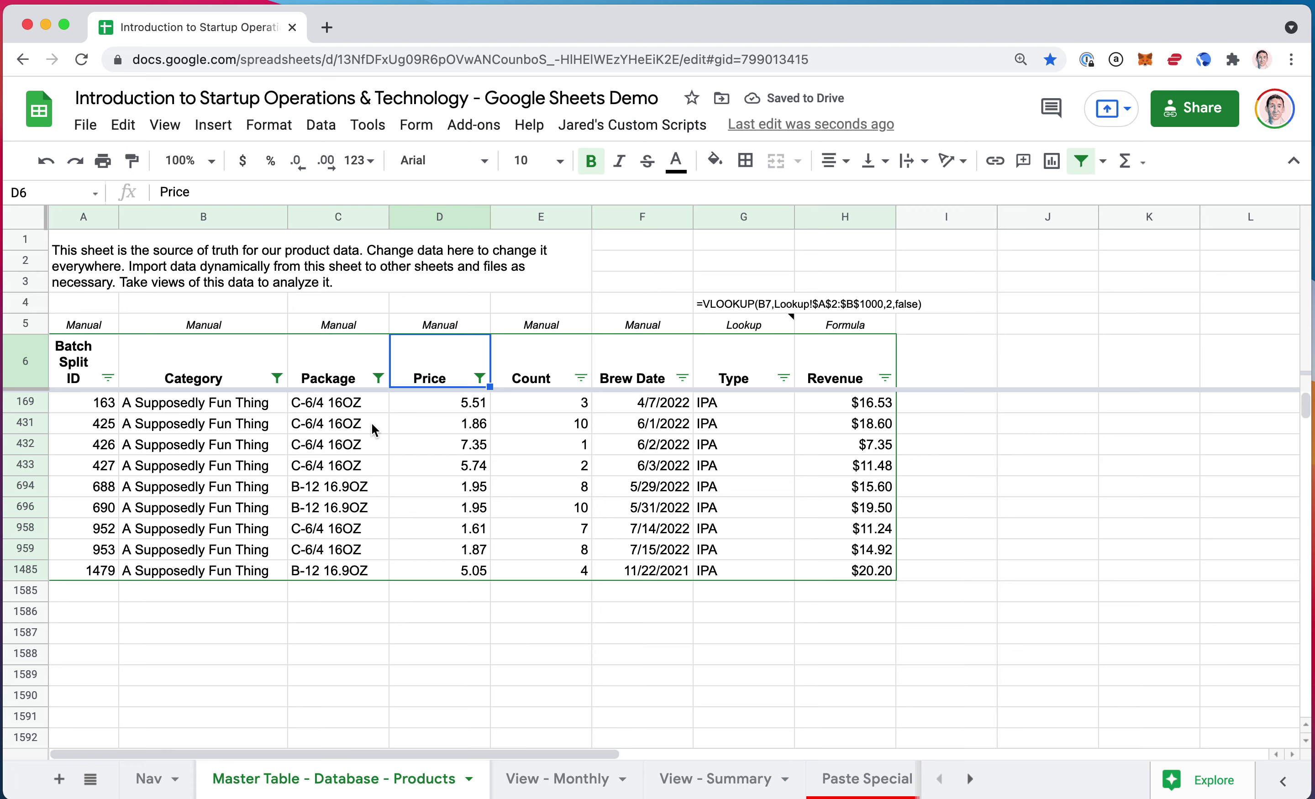
Turn off the filter on the product table so all its rows are shown again
{"action": "left_click", "coordinate": [206, 346]}
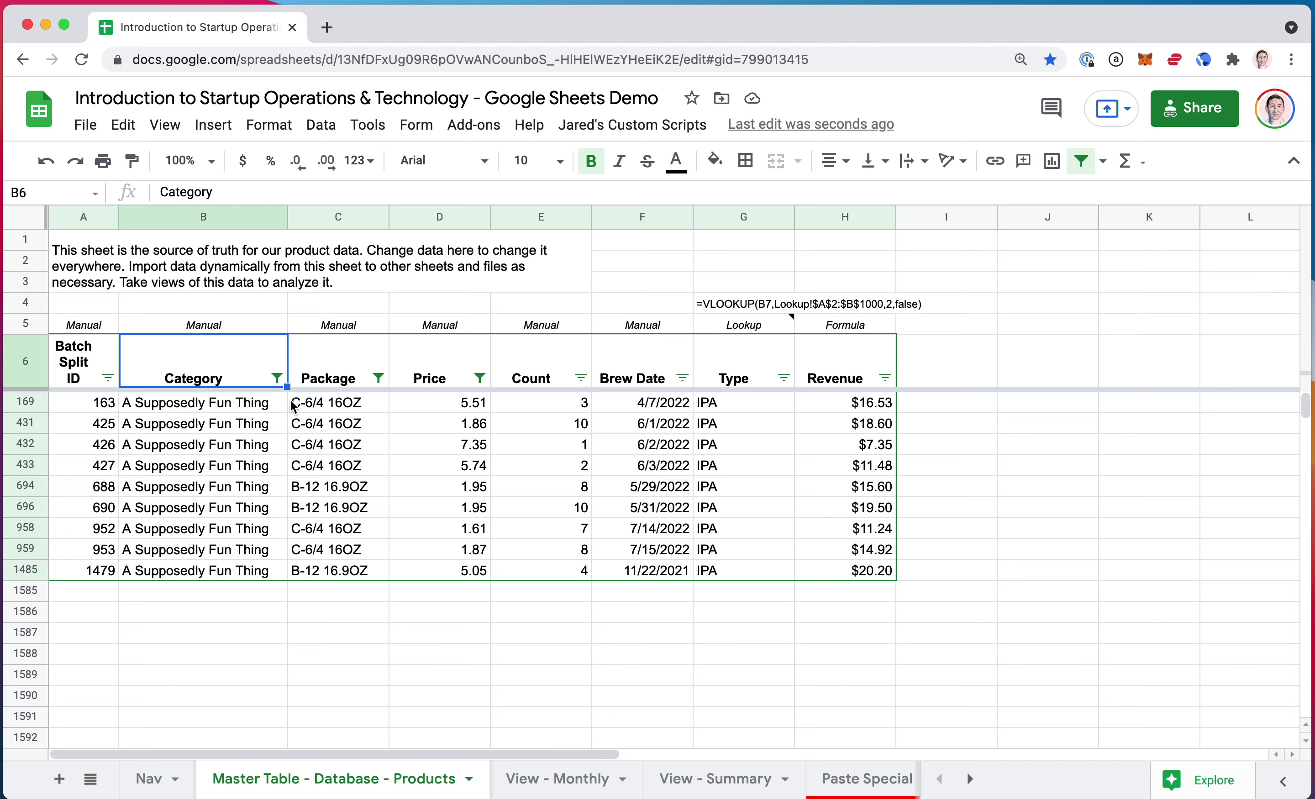
{"action": "left_click", "coordinate": [320, 125]}
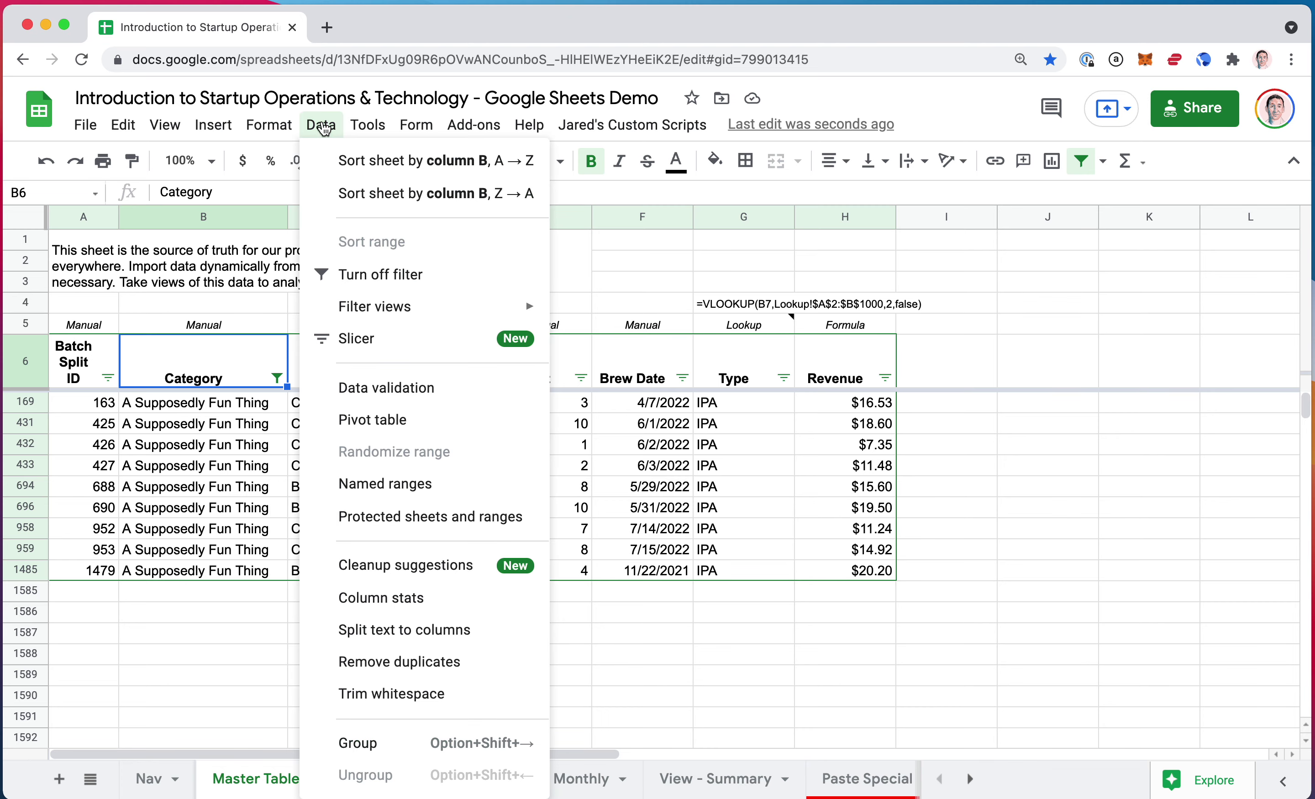
{"action": "left_click", "coordinate": [340, 271]}
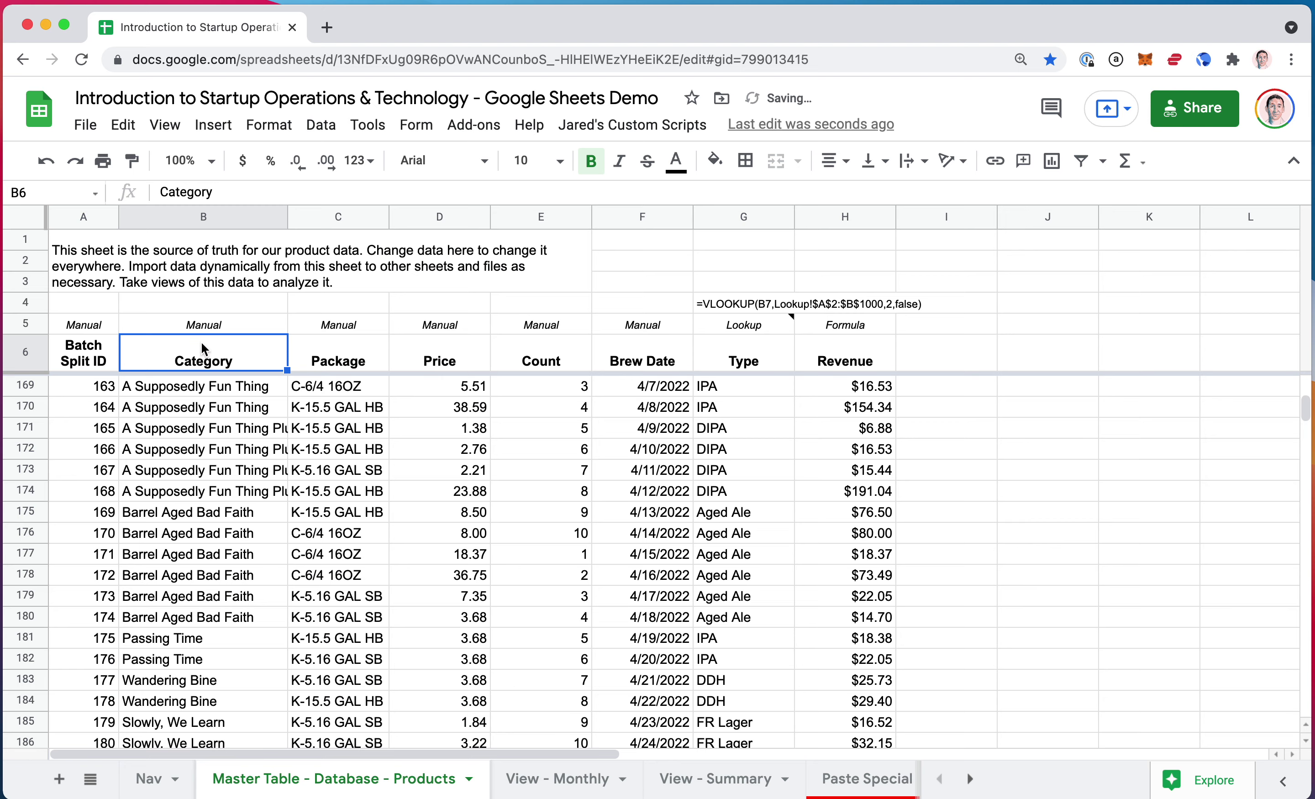